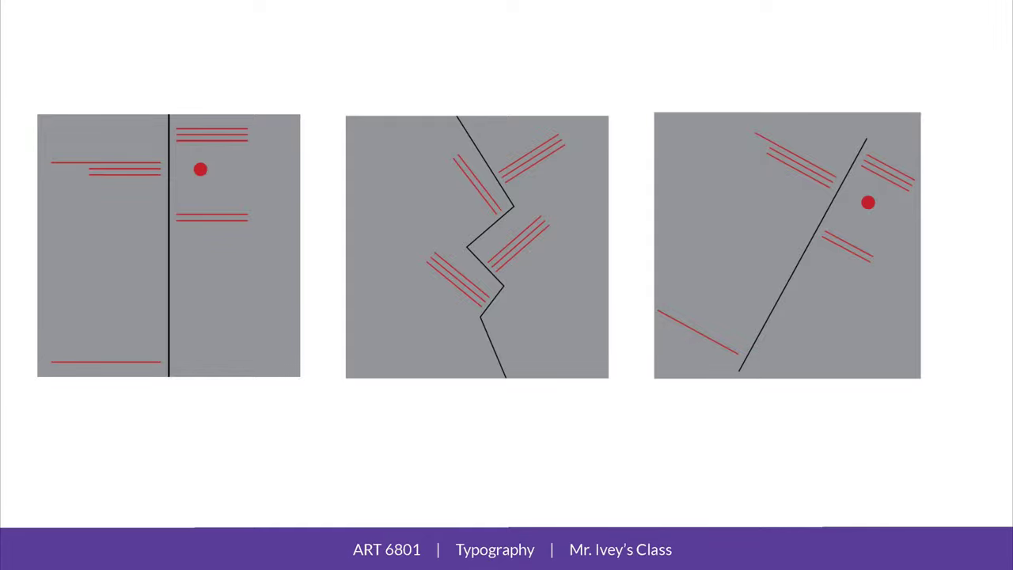
# Advance through the typographic poster example slides, then bring the InDesign document to the front.
pyautogui.press('Right')
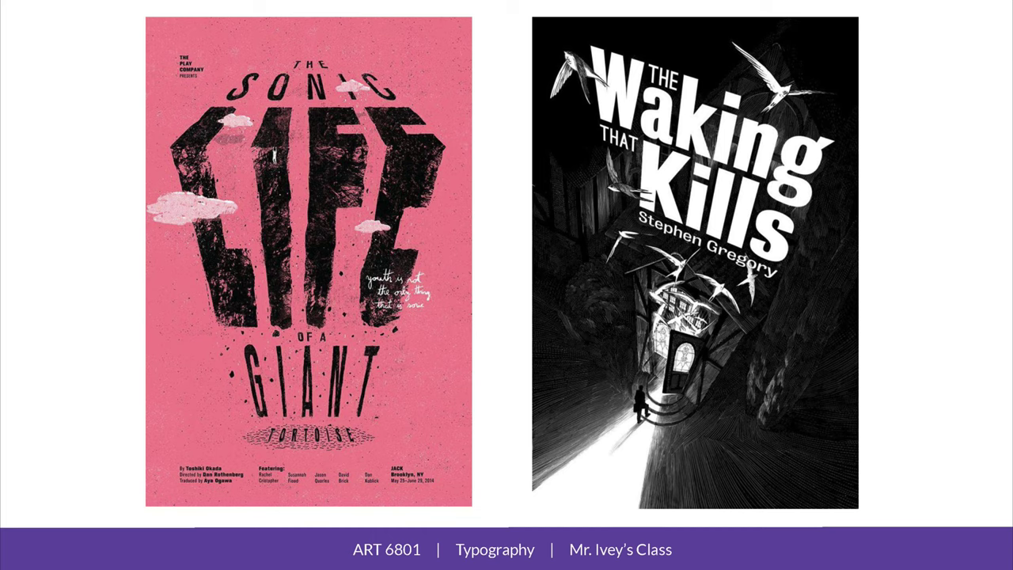
pyautogui.press('Right')
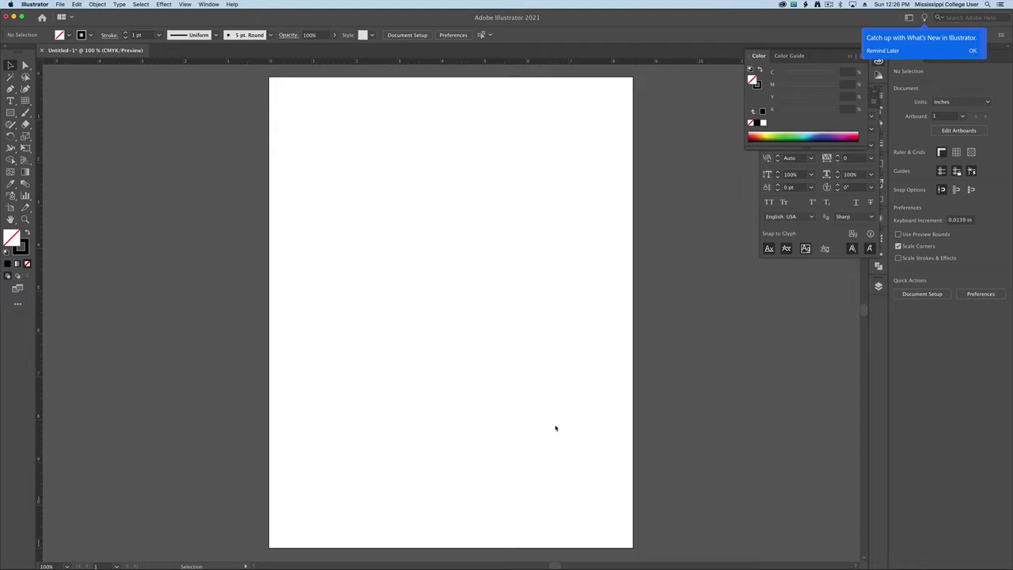
pyautogui.hotkey('ctrl', 'Up')
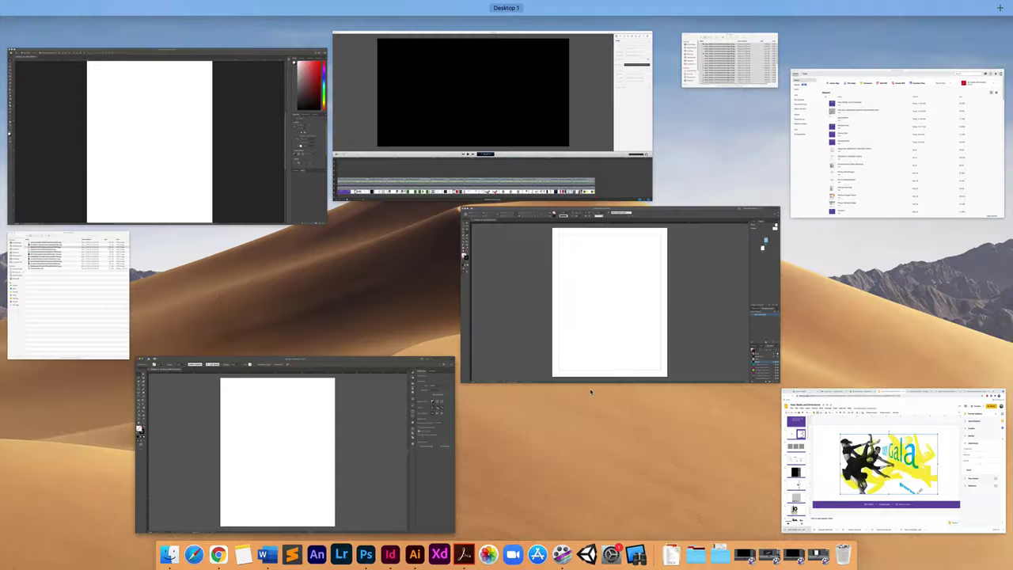
pyautogui.click(597, 307)
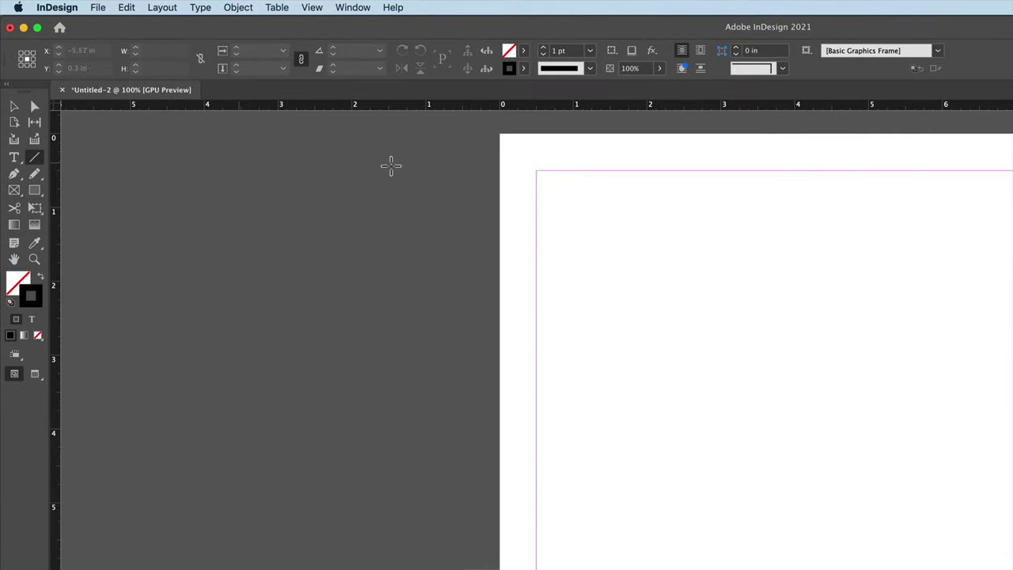
# Add ruler guides at 1.68 in horizontally and 2.23 in vertically, then deselect.
pyautogui.moveTo(631, 111); pyautogui.dragTo(545, 257)
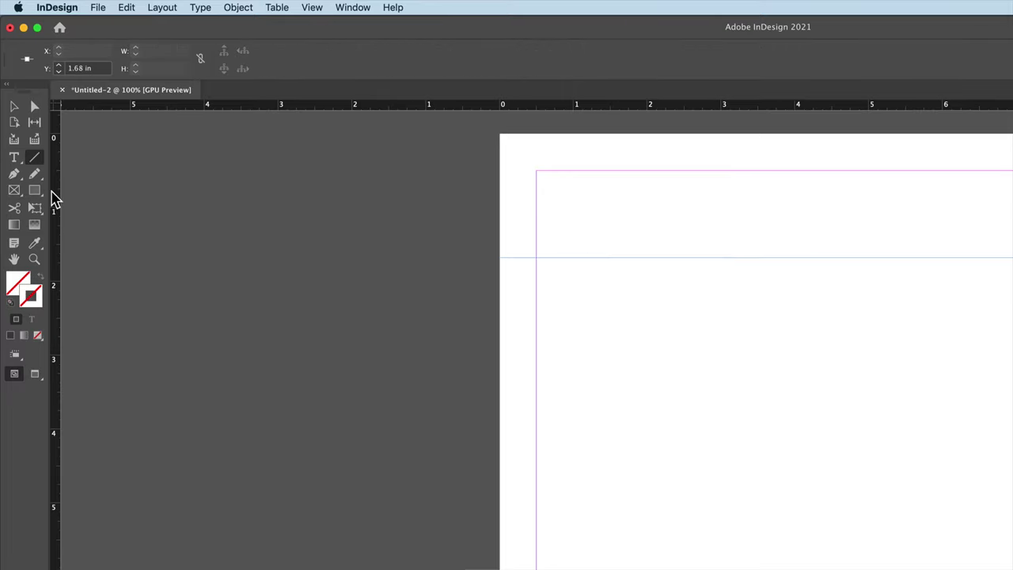
pyautogui.moveTo(52, 198); pyautogui.dragTo(657, 287)
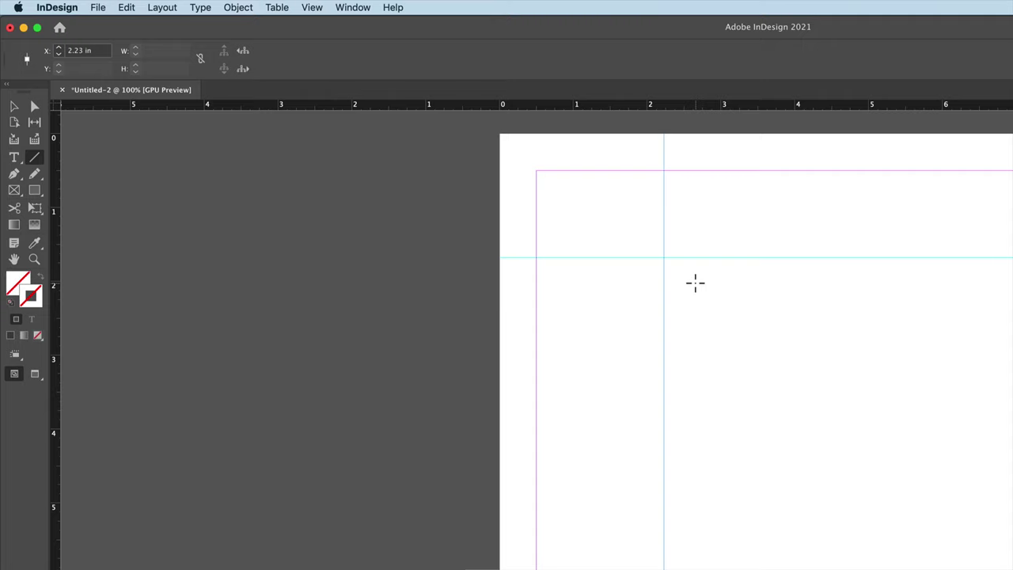
pyautogui.click(657, 247)
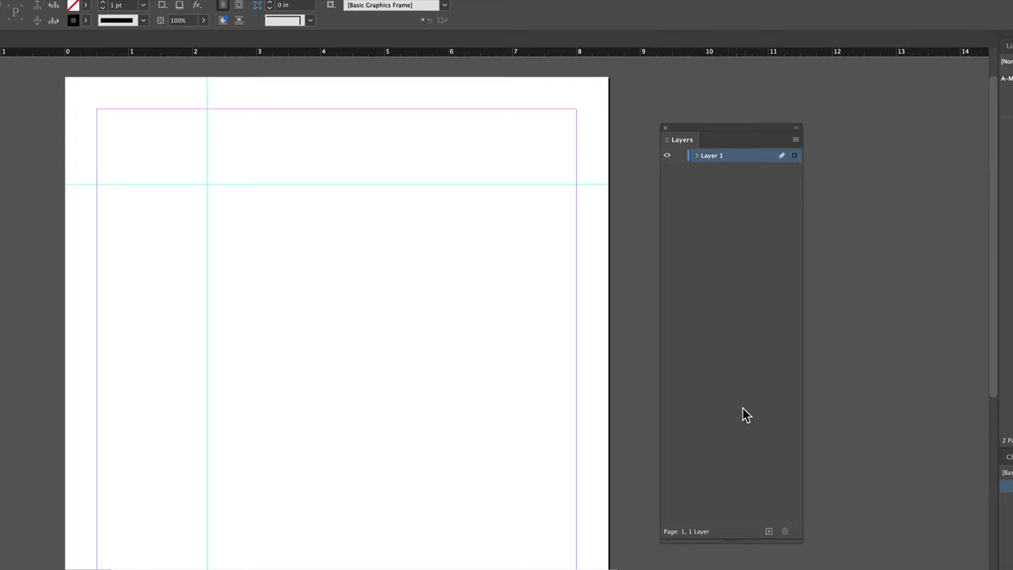
# Create a new layer named Guide and drag it below Layer 1.
pyautogui.moveTo(689, 135); pyautogui.dragTo(656, 120)
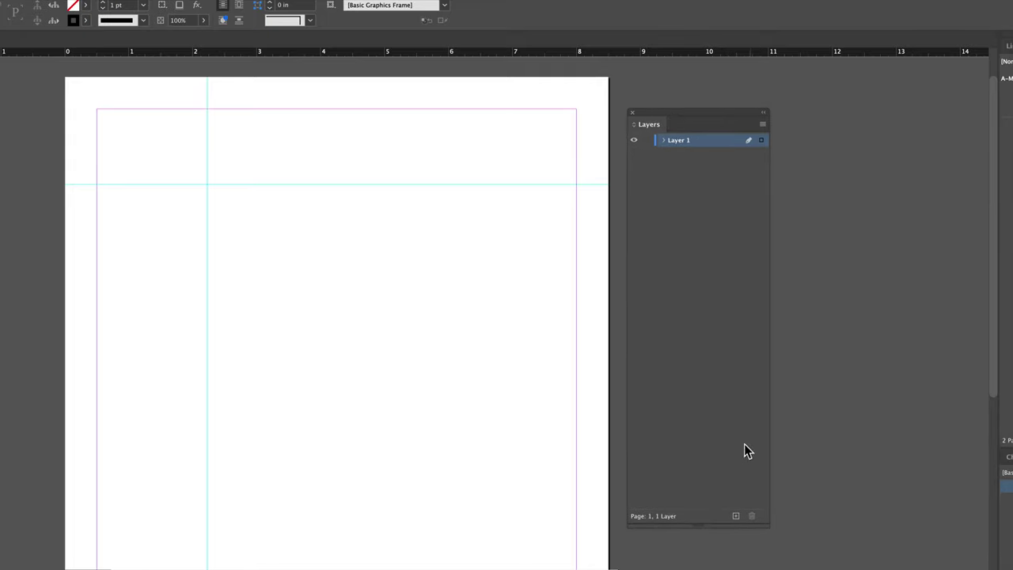
pyautogui.click(735, 516)
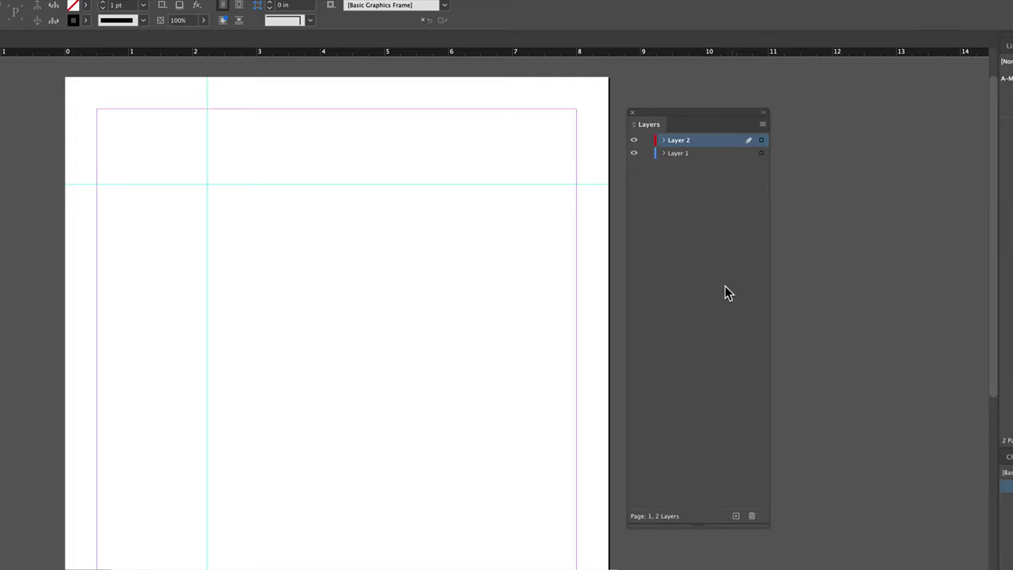
pyautogui.doubleClick(679, 142)
pyautogui.write('Guide')
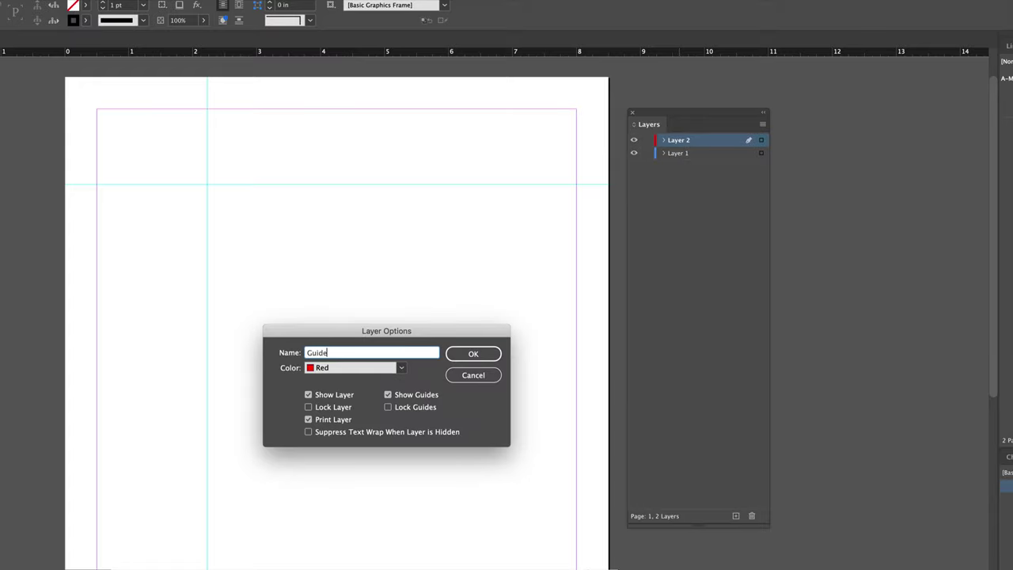
pyautogui.click(472, 354)
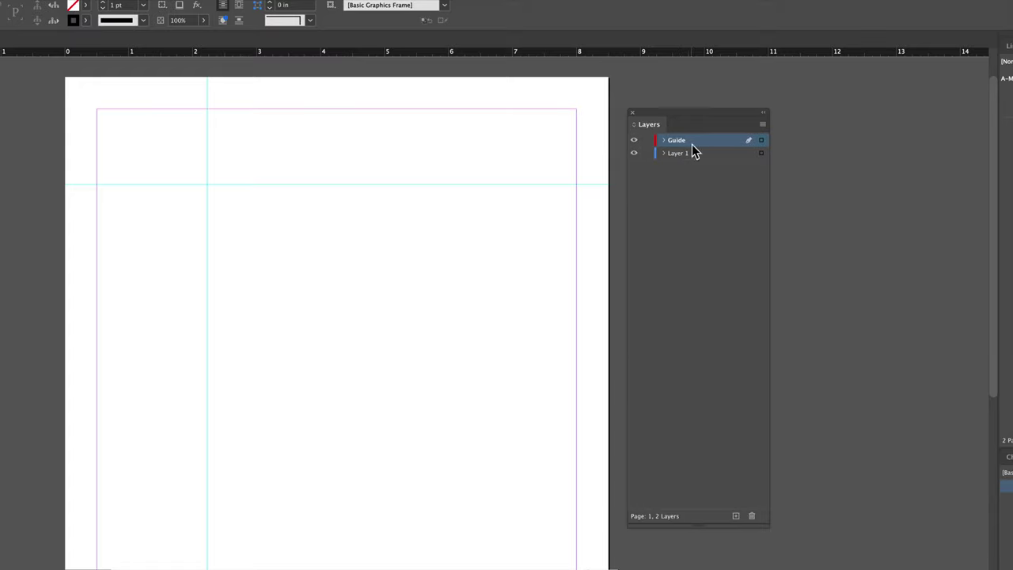
pyautogui.moveTo(696, 142); pyautogui.dragTo(697, 162)
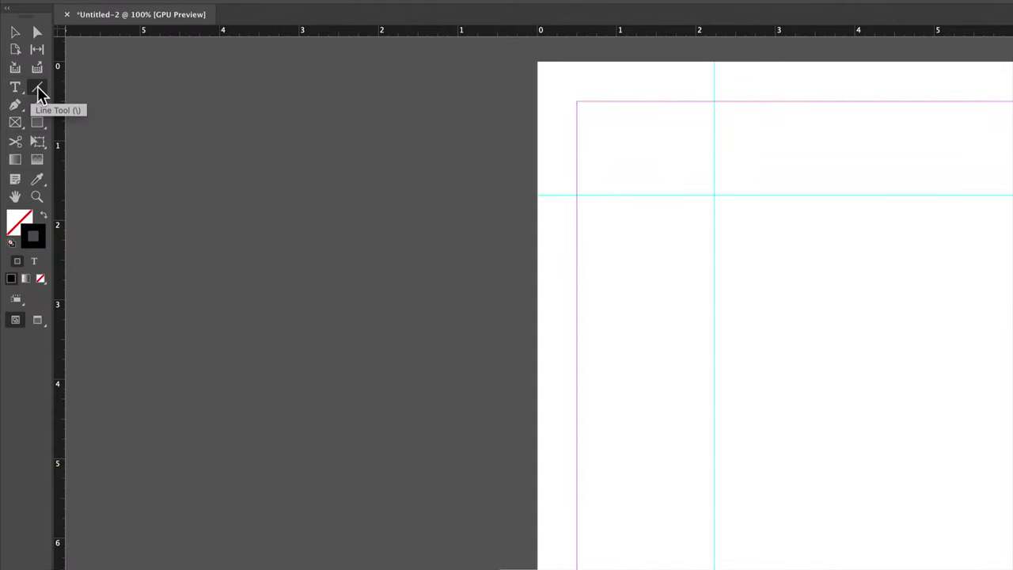
# Draw a top-left to bottom-right diagonal line with a 0.25 pt cyan (C=100) stroke, then deselect.
pyautogui.click(37, 87)
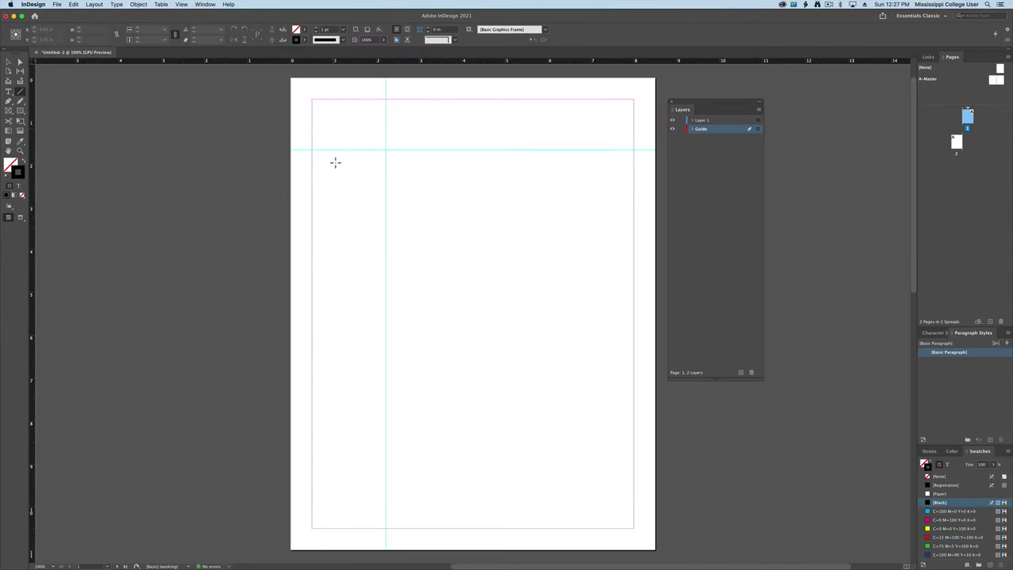
pyautogui.moveTo(333, 125); pyautogui.dragTo(616, 524)
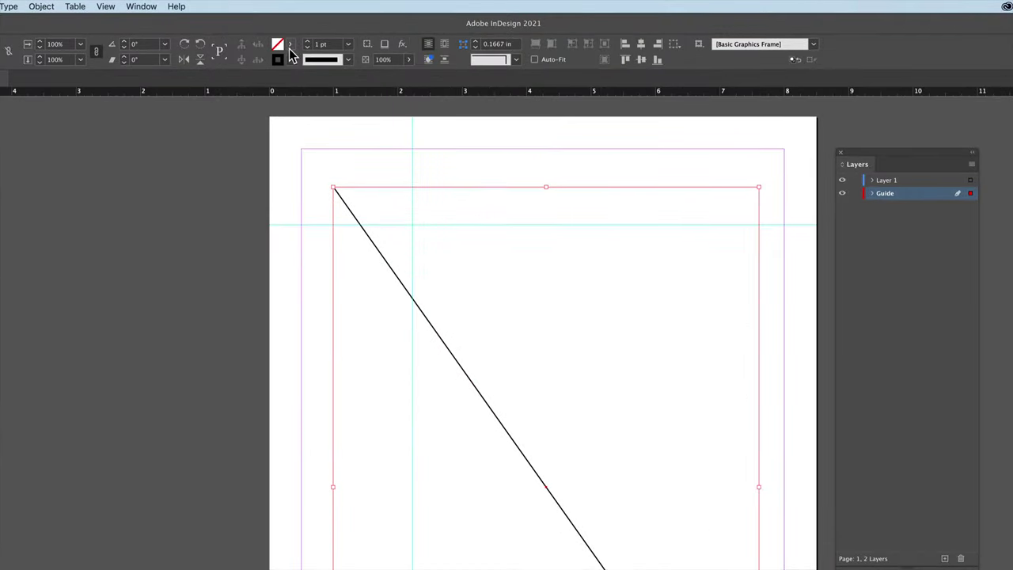
pyautogui.click(289, 60)
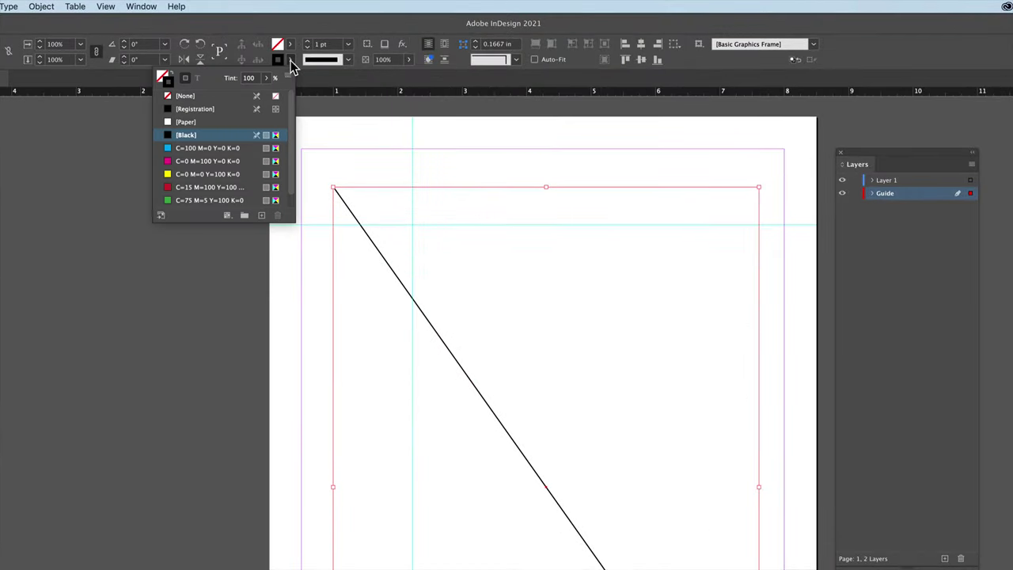
pyautogui.click(204, 148)
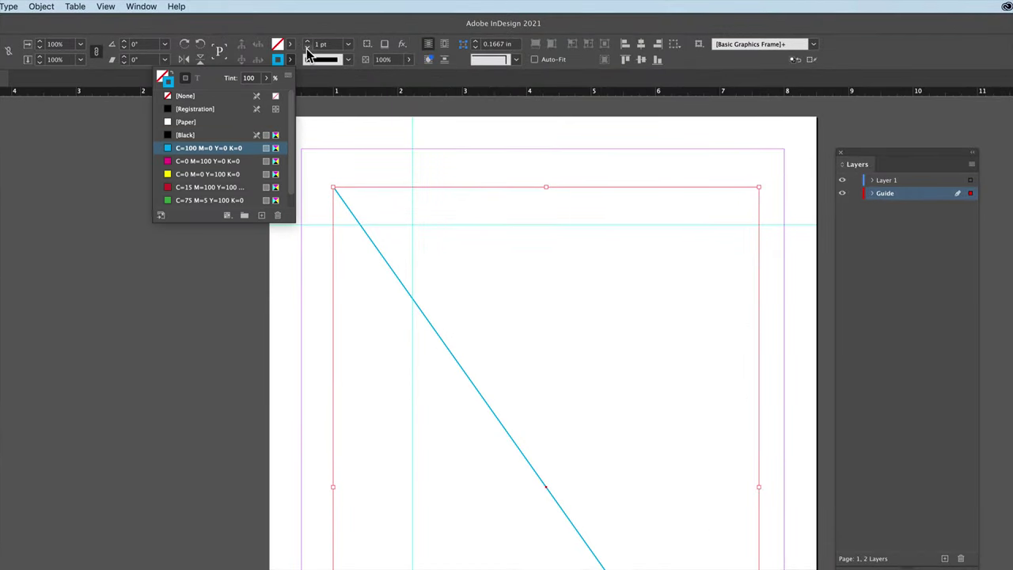
pyautogui.click(308, 47)
pyautogui.click(307, 41)
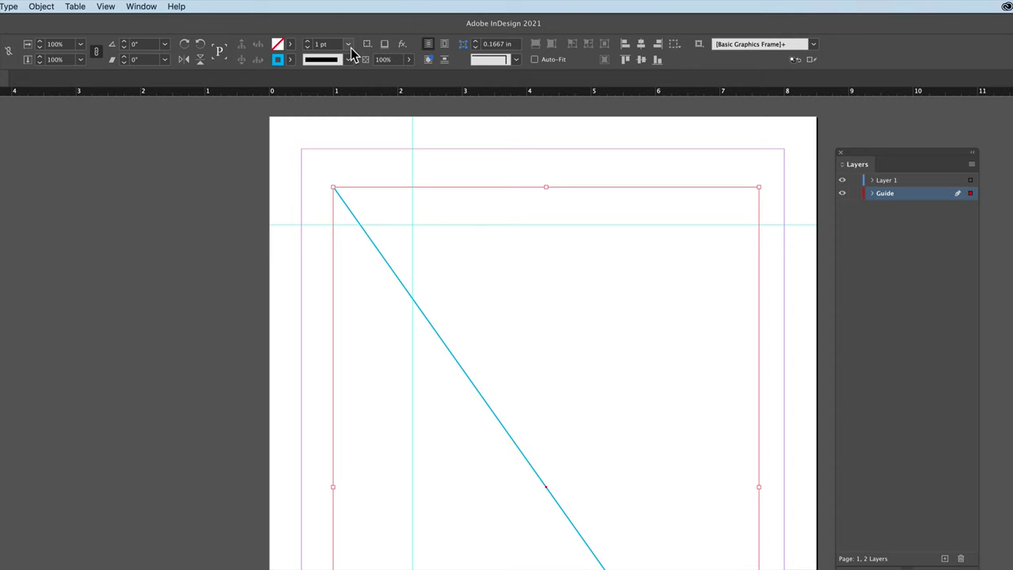
pyautogui.click(348, 44)
pyautogui.click(340, 66)
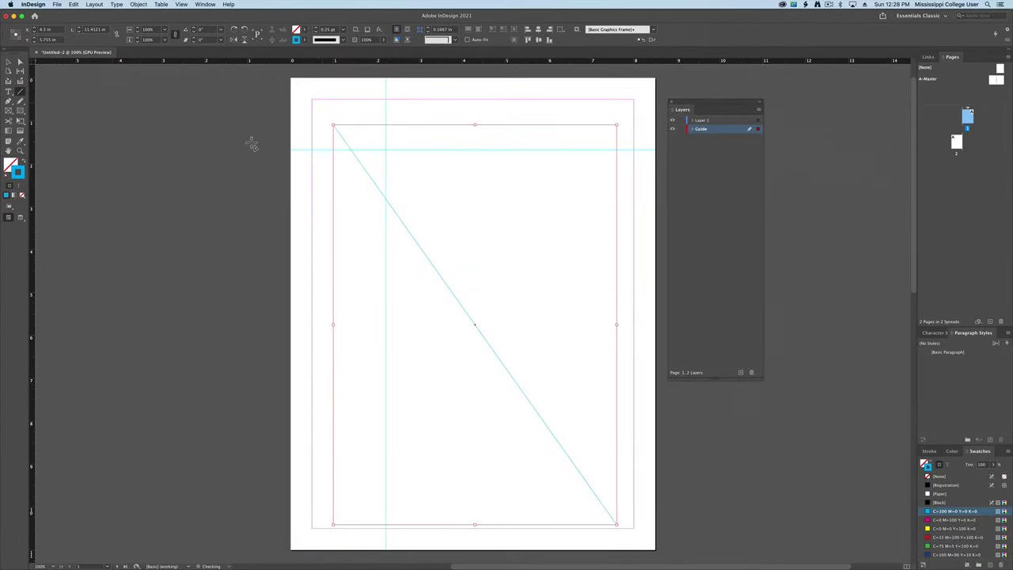
pyautogui.click(7, 63)
pyautogui.click(411, 250)
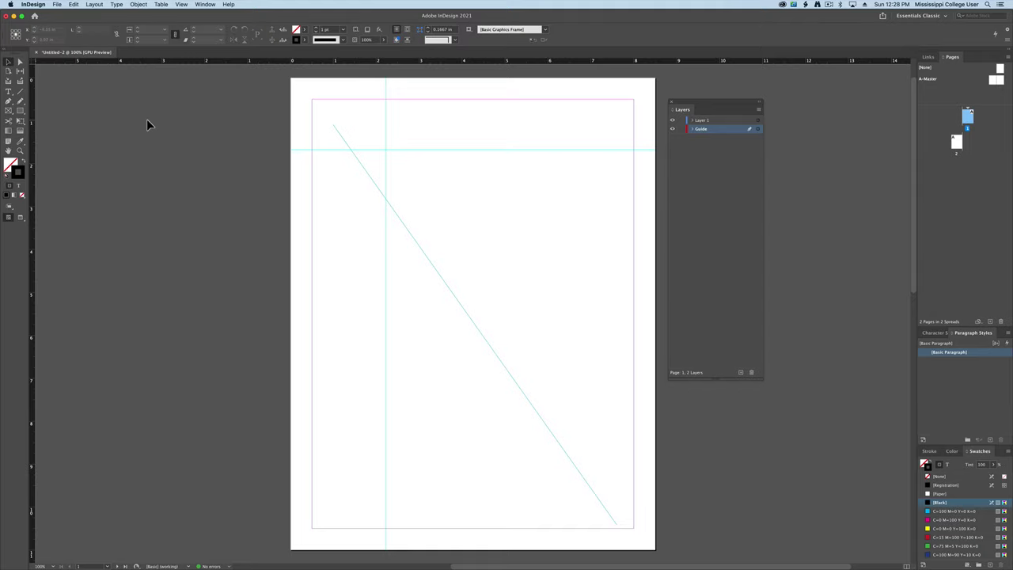
# Bring Photoshop's Untitled-1 forward and drag a horizontal and a vertical guide onto the canvas.
pyautogui.hotkey('ctrl', 'Up')
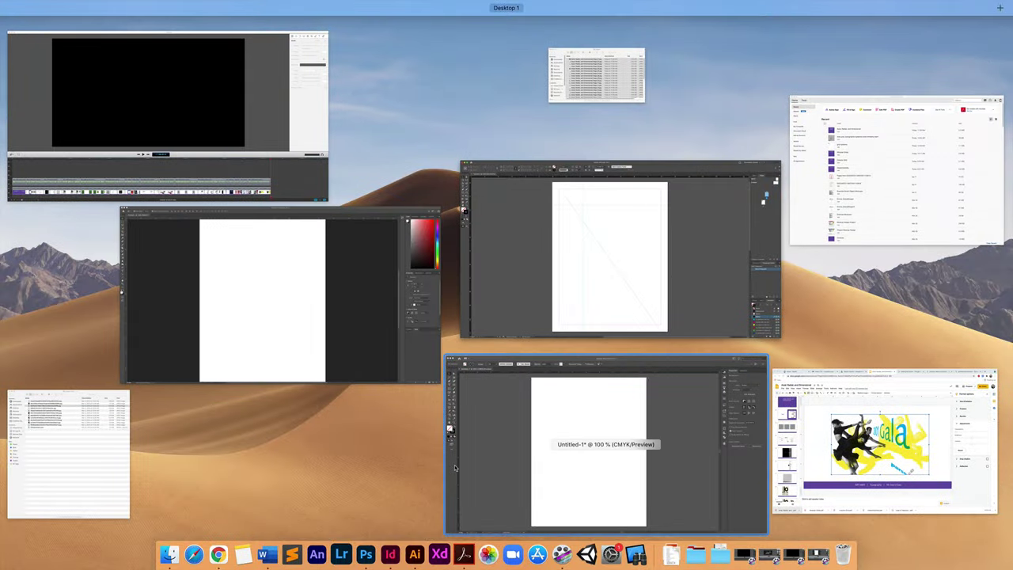
pyautogui.click(332, 317)
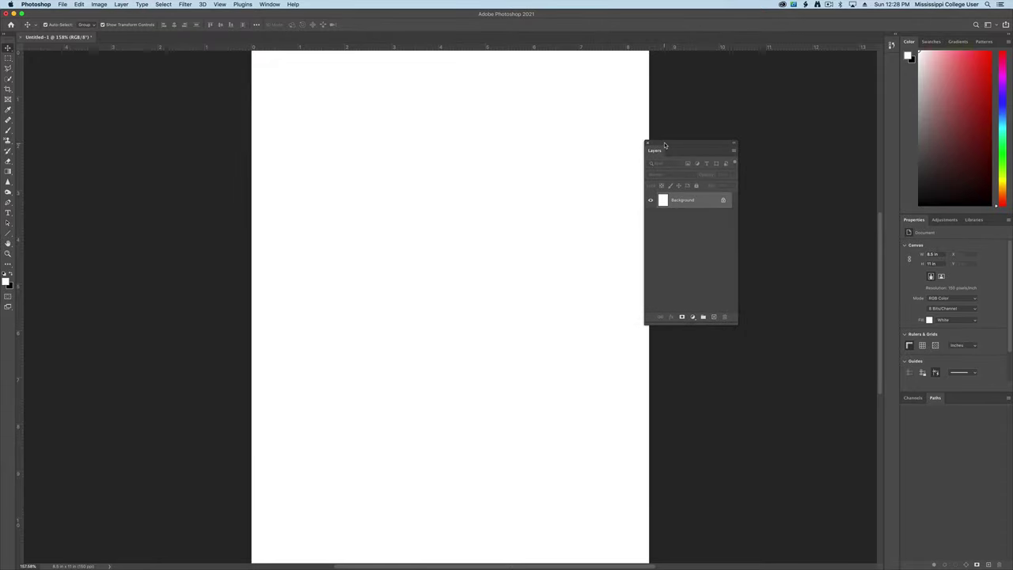
pyautogui.moveTo(665, 146); pyautogui.dragTo(721, 157)
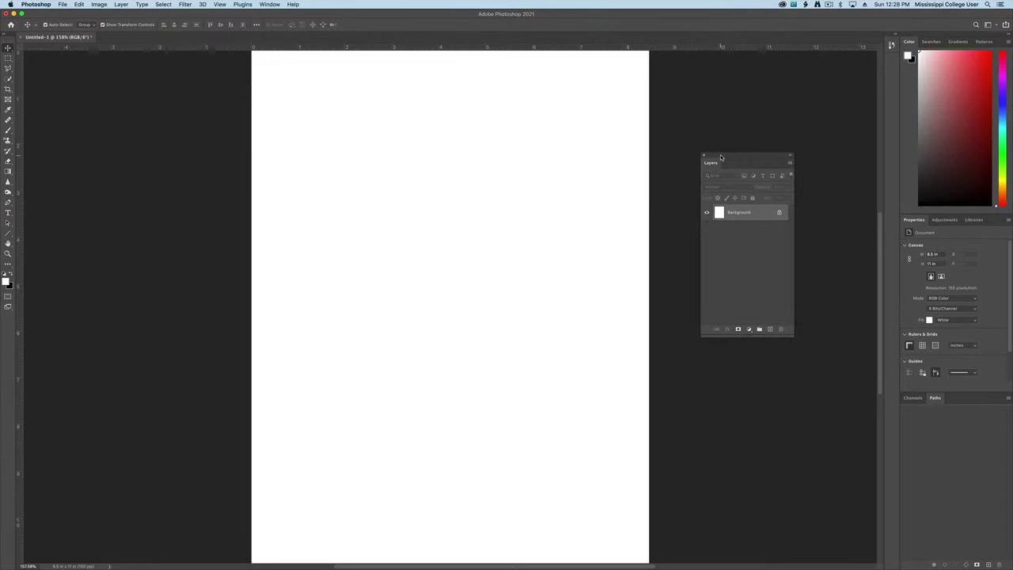
pyautogui.moveTo(463, 49); pyautogui.dragTo(431, 124)
pyautogui.moveTo(18, 155); pyautogui.dragTo(332, 194)
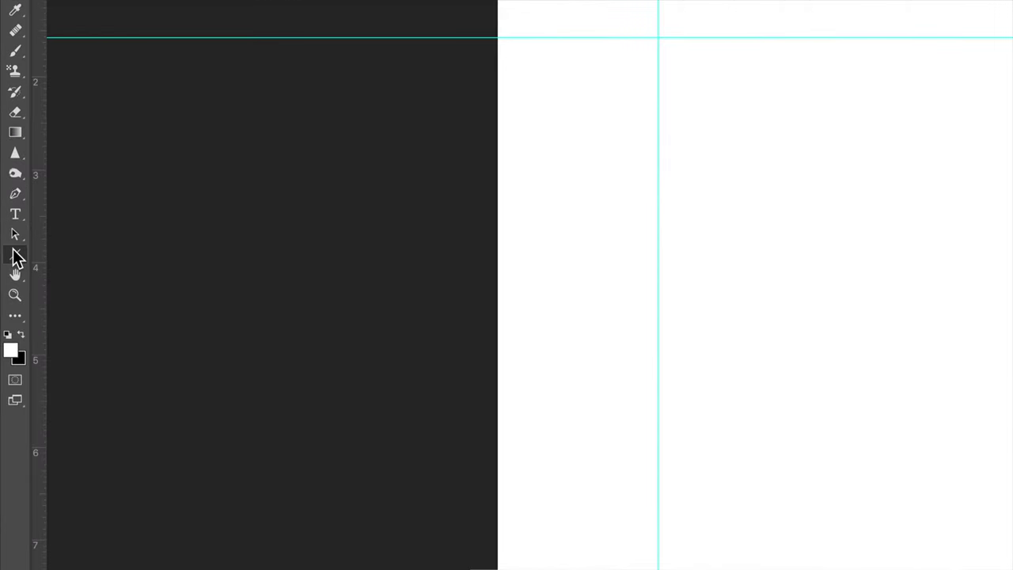
# Choose the Line tool in Shape mode and check its stroke colour and width settings.
pyautogui.rightClick(15, 257)
pyautogui.click(99, 324)
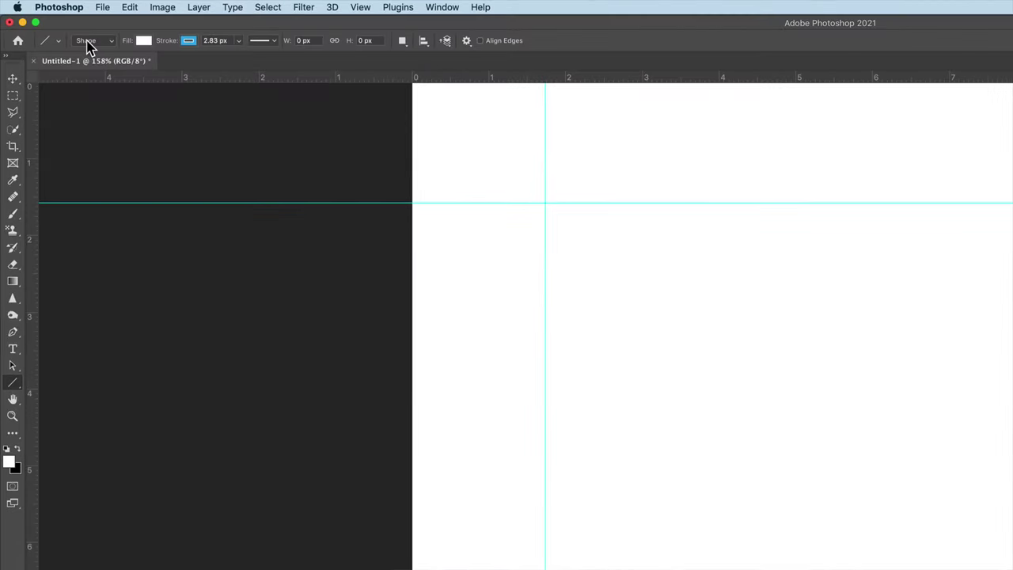
pyautogui.click(93, 42)
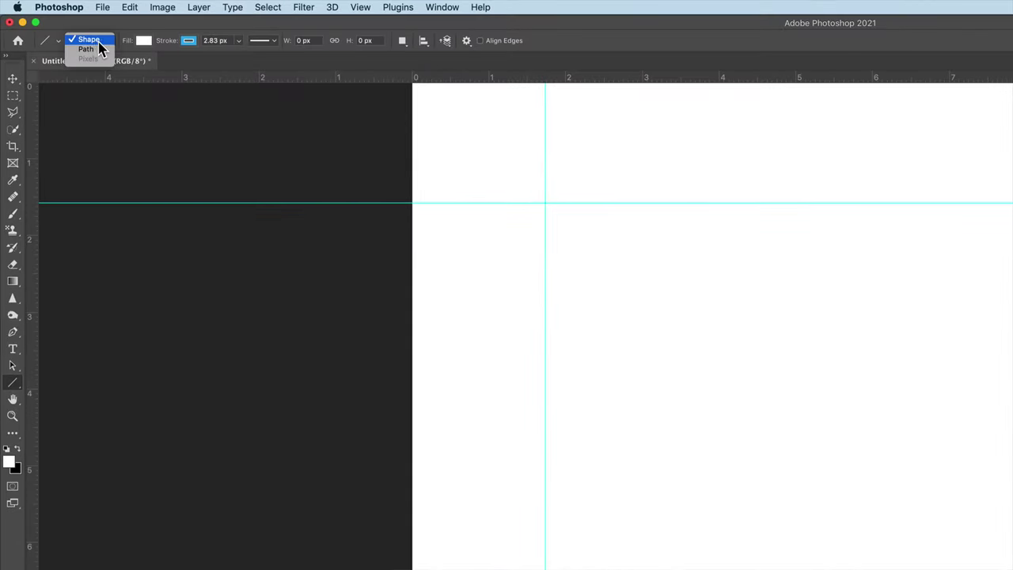
pyautogui.click(86, 41)
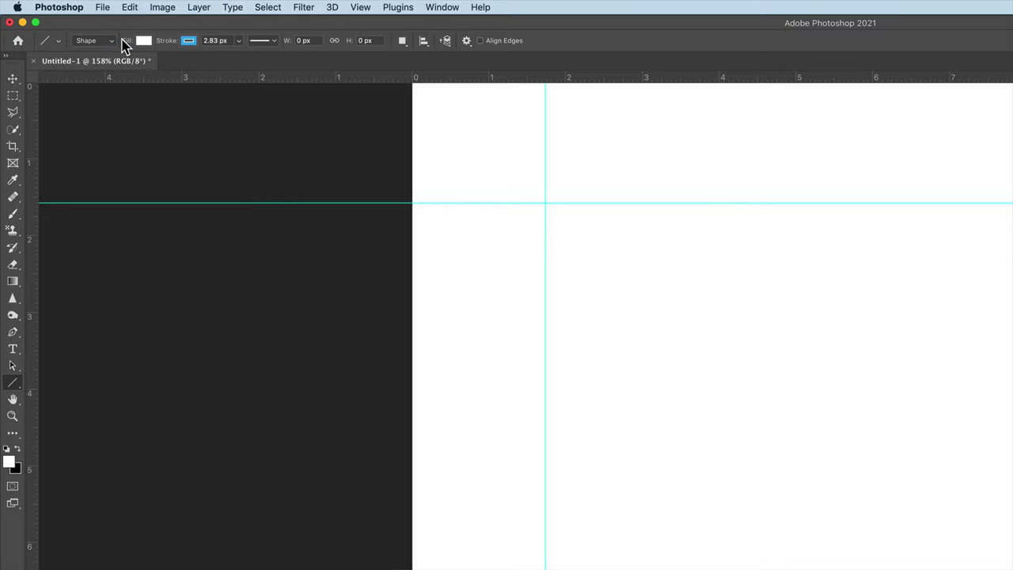
pyautogui.click(189, 42)
pyautogui.click(189, 41)
pyautogui.click(238, 41)
pyautogui.click(225, 41)
# Align the stroke Outside, set its width to 1 px, and draw a long diagonal line.
pyautogui.click(266, 38)
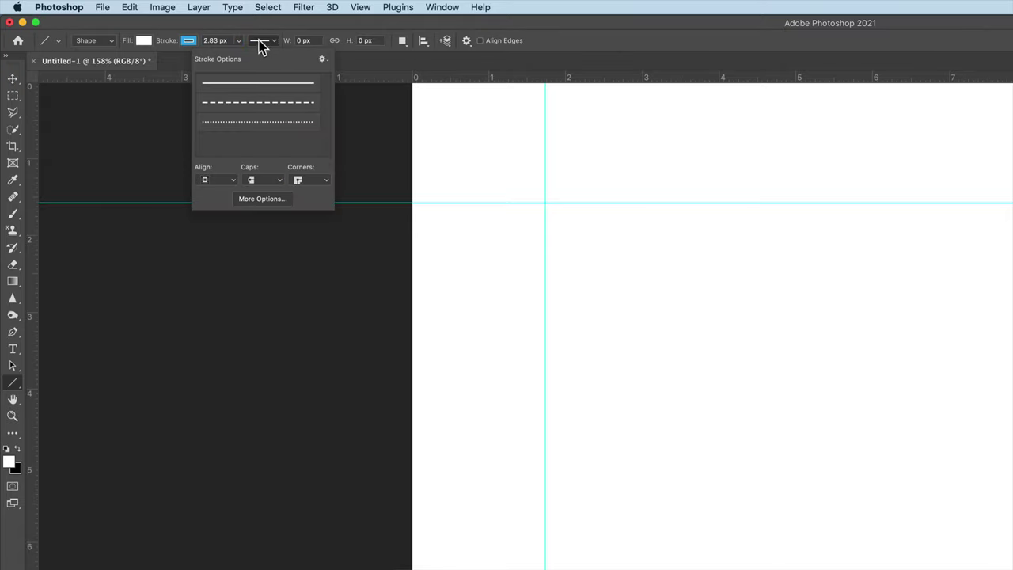
pyautogui.click(215, 180)
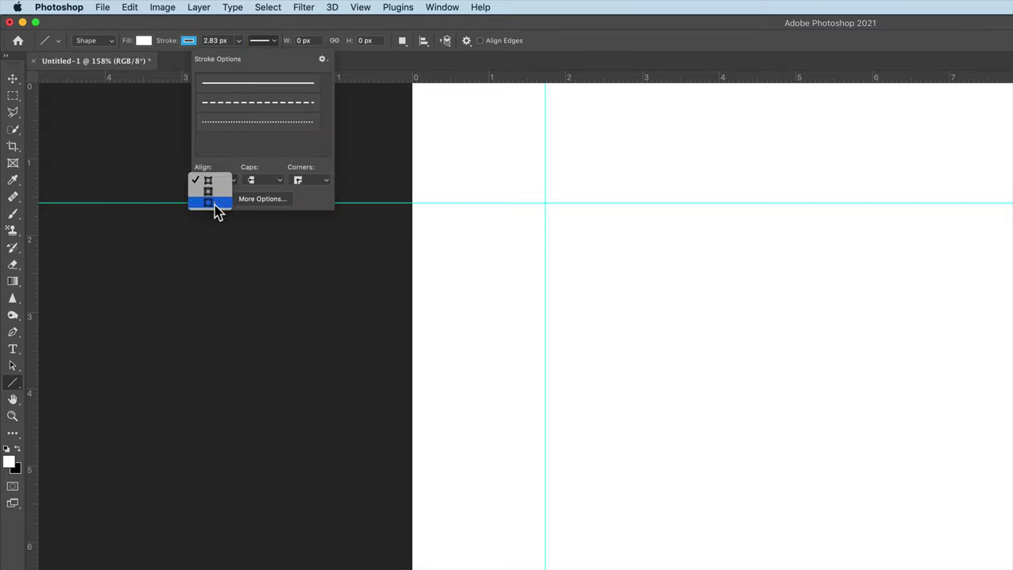
pyautogui.click(213, 204)
pyautogui.click(210, 29)
pyautogui.click(213, 40)
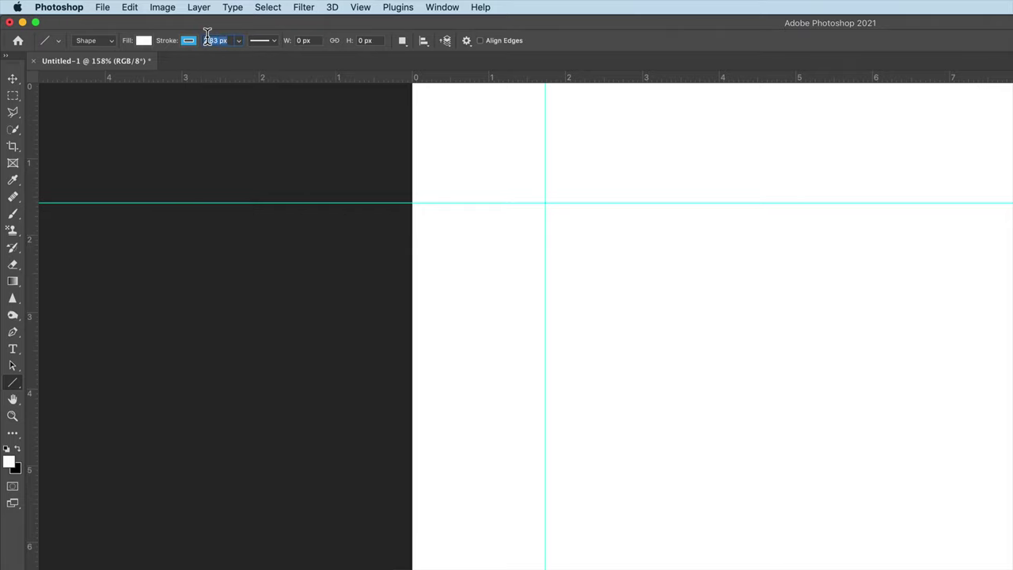
pyautogui.write('1')
pyautogui.press('Return')
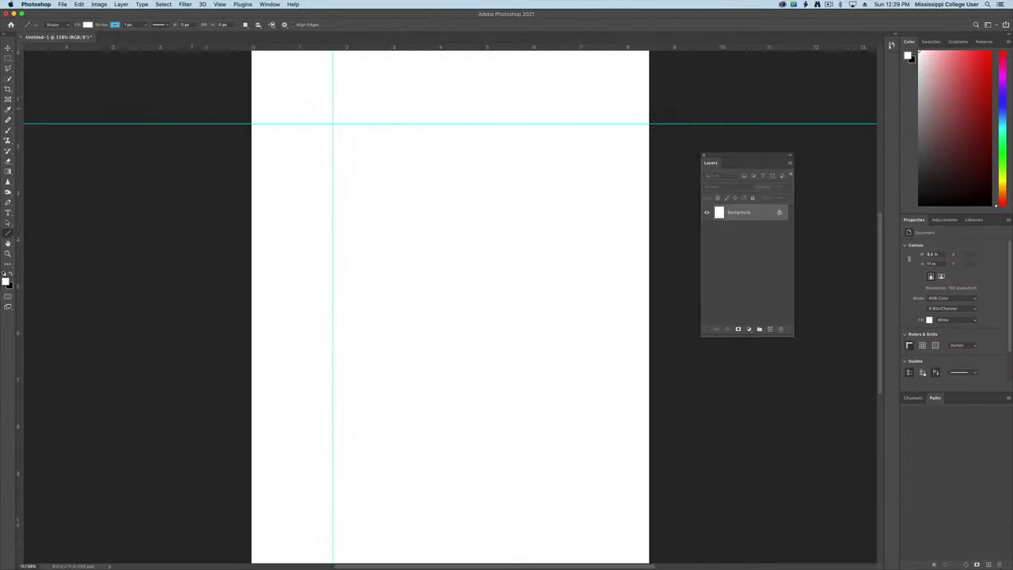
pyautogui.moveTo(480, 225); pyautogui.dragTo(729, 569)
pyautogui.moveTo(444, 431); pyautogui.dragTo(520, 464)
# Draw a shorter line rising from the diagonal, then set both line layers to 57% opacity.
pyautogui.moveTo(439, 345); pyautogui.dragTo(498, 210)
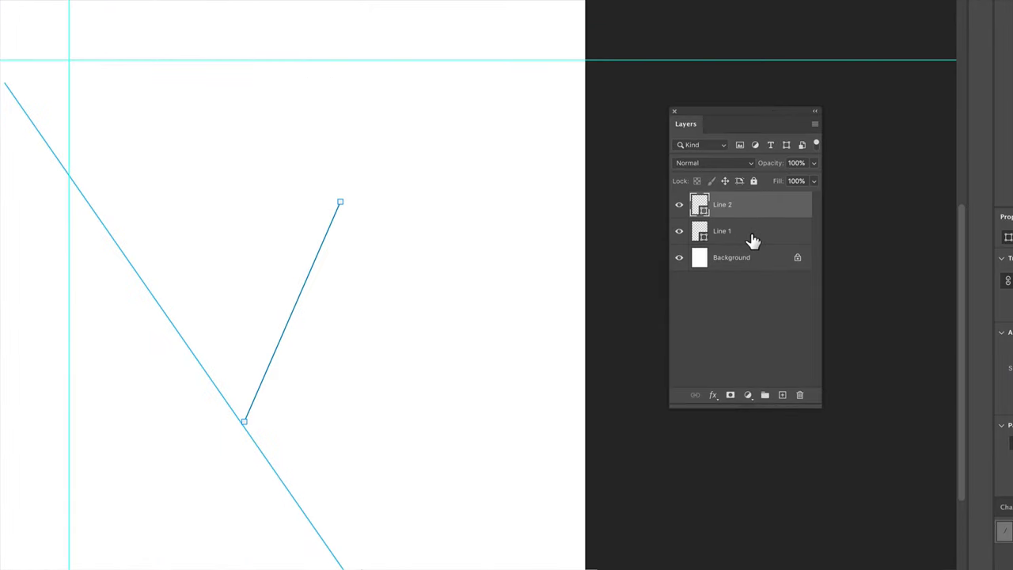
pyautogui.keyDown('shift'); pyautogui.click(751, 238); pyautogui.keyUp('shift')
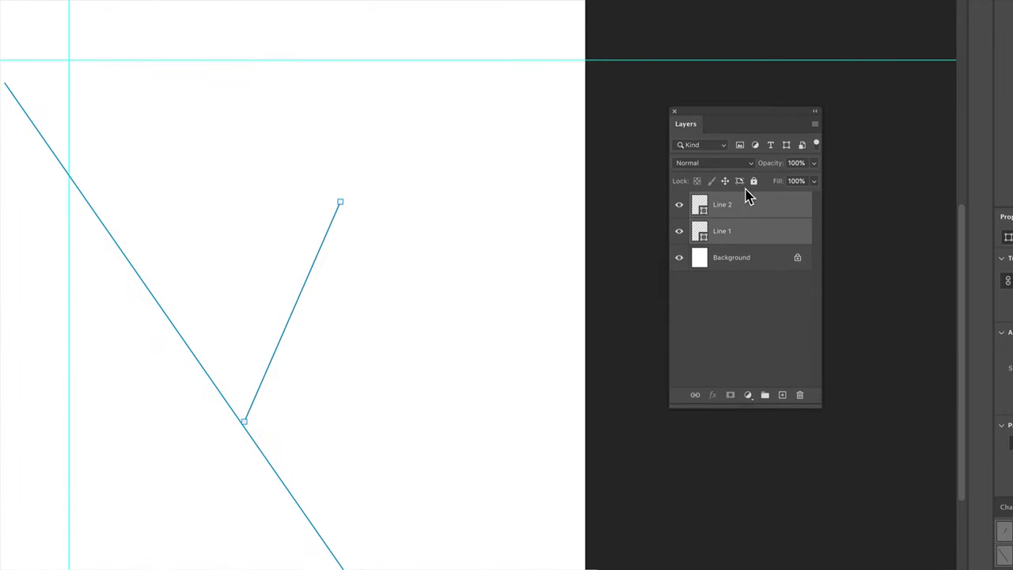
pyautogui.click(814, 166)
pyautogui.moveTo(809, 181); pyautogui.dragTo(787, 182)
# Toggle Lock All on and off for both line layers, then delete them.
pyautogui.click(753, 182)
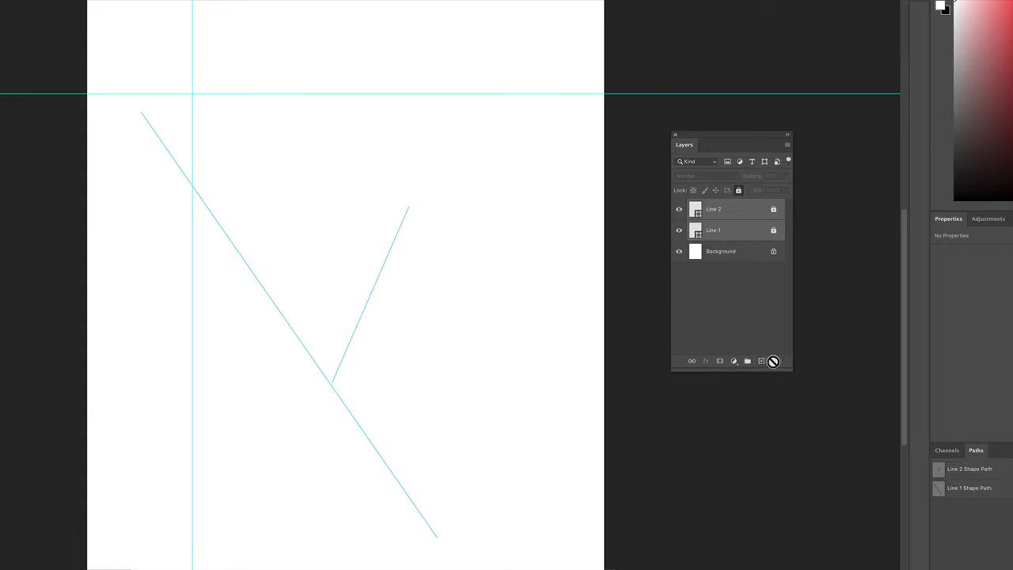
pyautogui.click(738, 190)
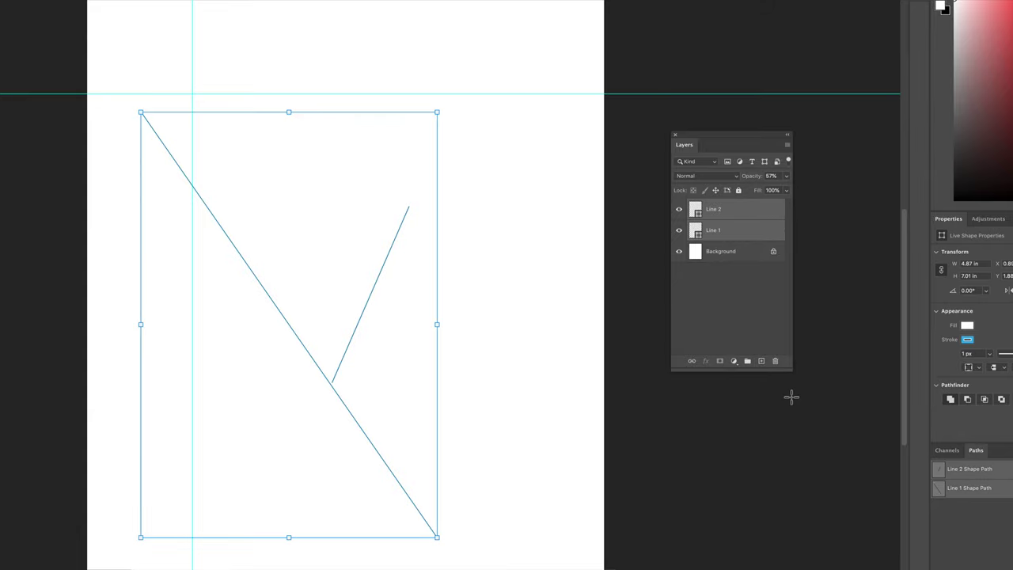
pyautogui.click(776, 361)
pyautogui.click(497, 170)
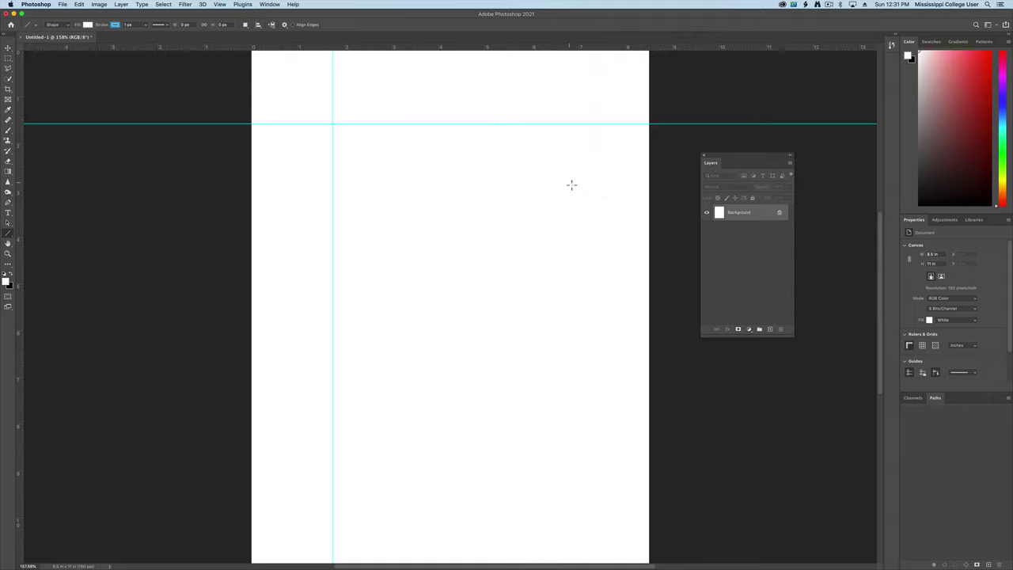
# Add a type layer reading TEXT in Myriad Pro capitals.
pyautogui.click(8, 212)
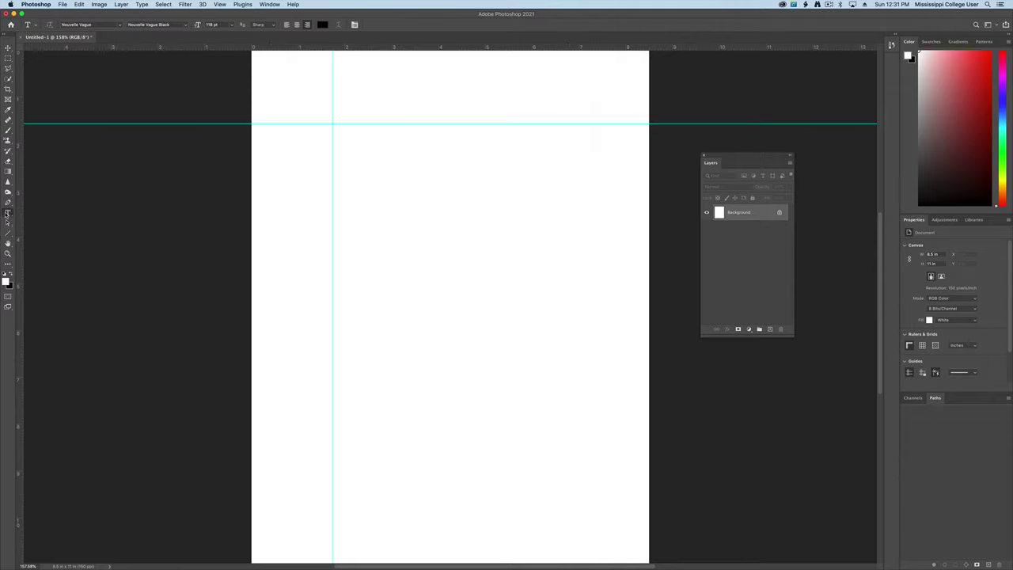
pyautogui.click(340, 187)
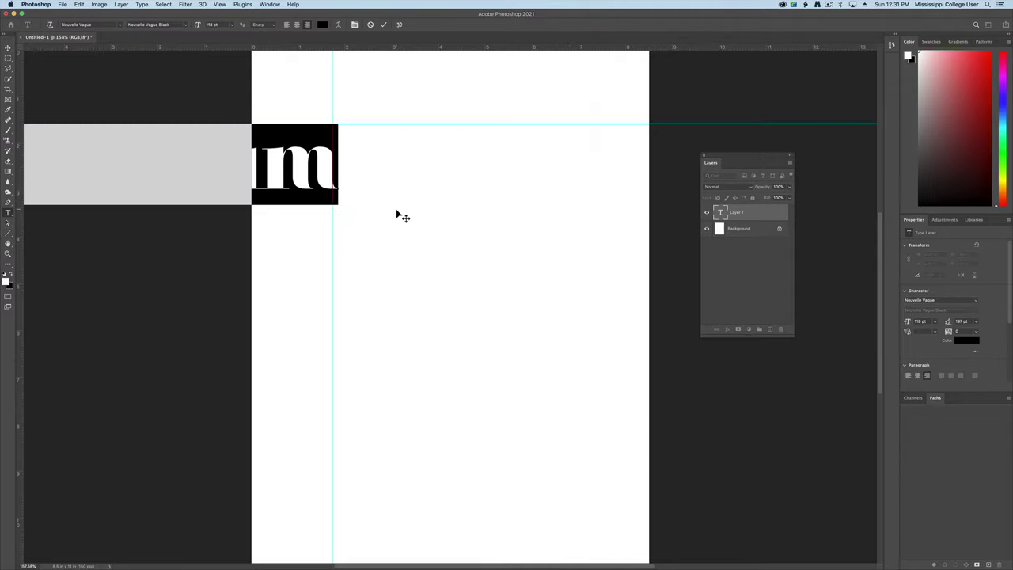
pyautogui.write('T')
pyautogui.press('BackSpace')
pyautogui.write('=')
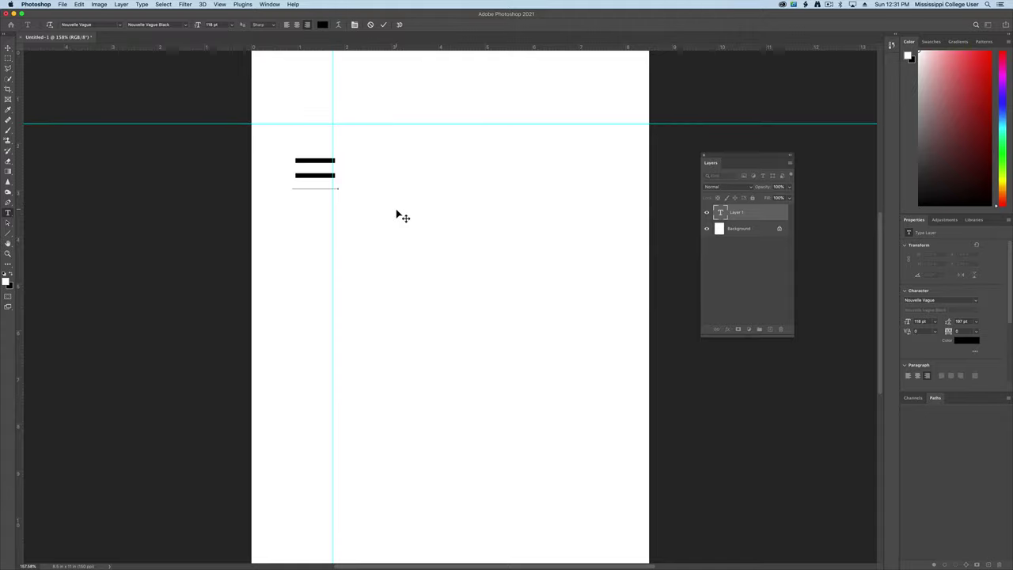
pyautogui.write('ext')
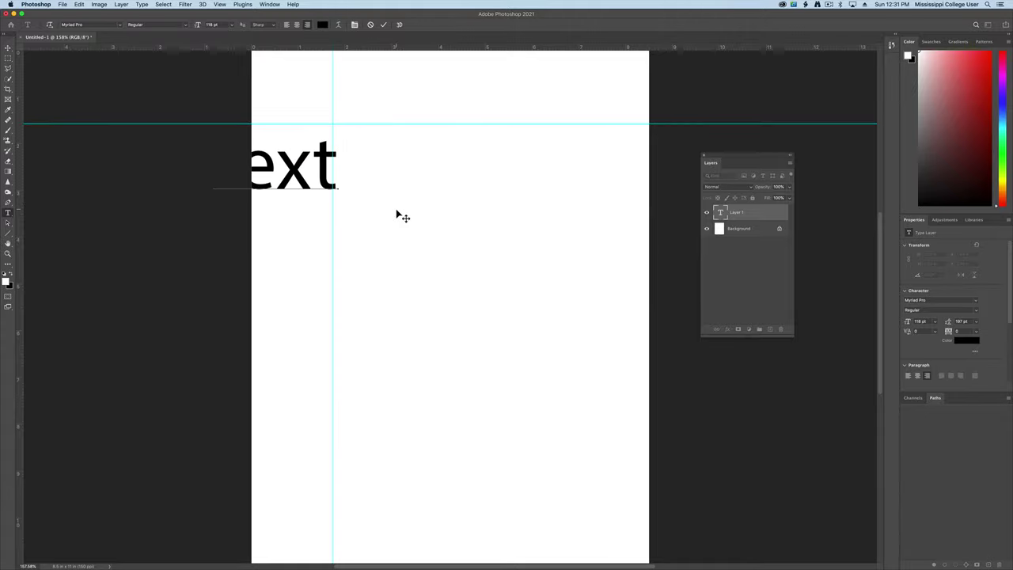
pyautogui.write('T')
pyautogui.press('BackSpace')
pyautogui.press('super+shift+k')
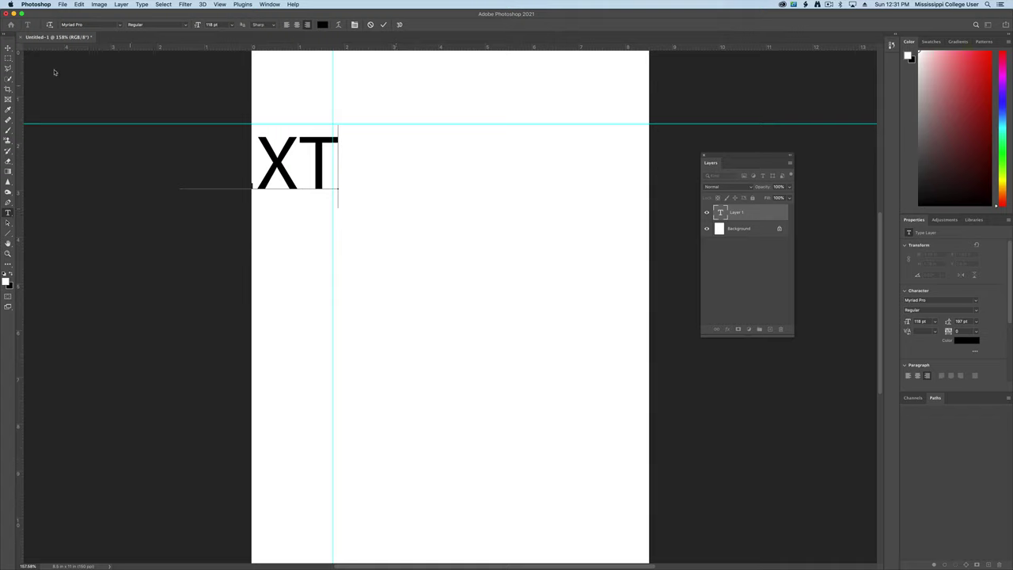
# Commit the text and move TEXT into the upper middle of the page.
pyautogui.click(8, 47)
pyautogui.moveTo(304, 175); pyautogui.dragTo(485, 212)
pyautogui.moveTo(705, 156); pyautogui.dragTo(586, 164)
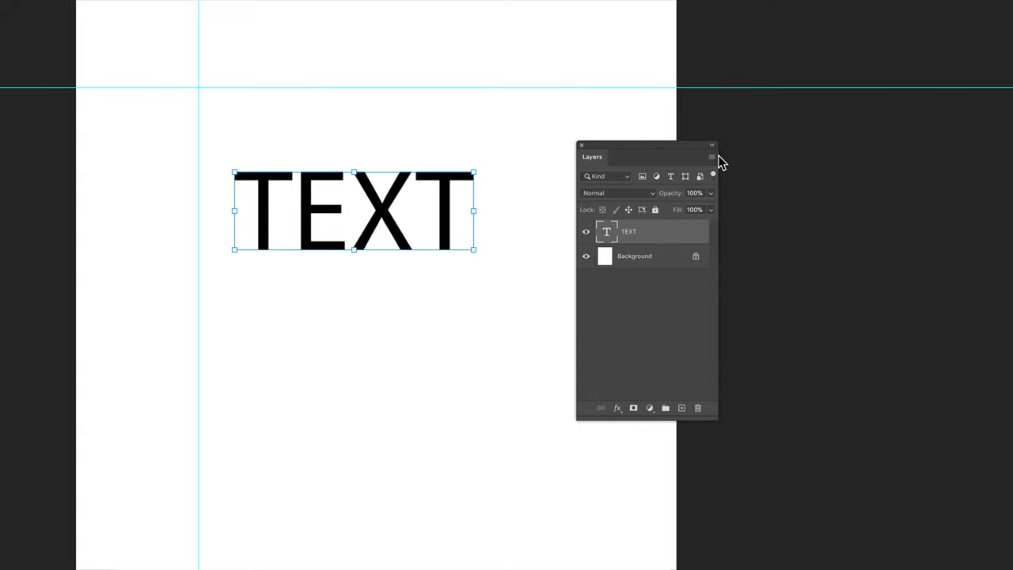
# Convert the TEXT layer to a smart object and choose Edit > Transform > Distort.
pyautogui.click(713, 158)
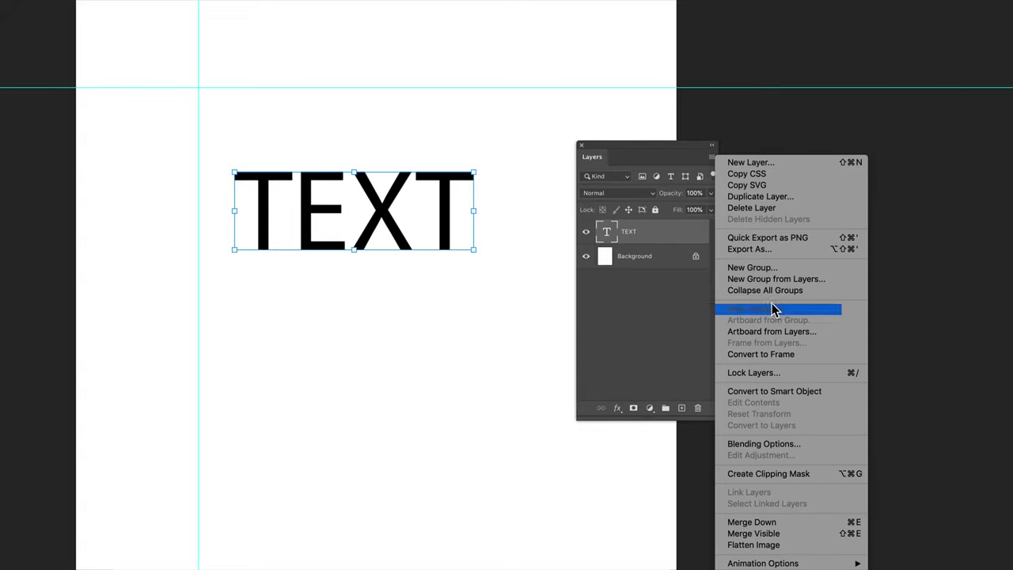
pyautogui.click(746, 395)
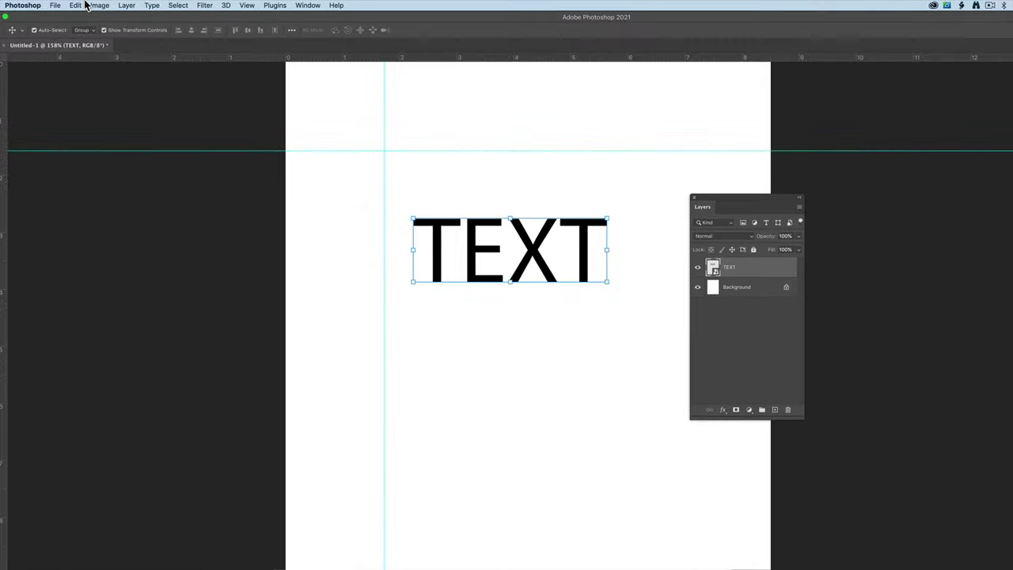
pyautogui.click(83, 4)
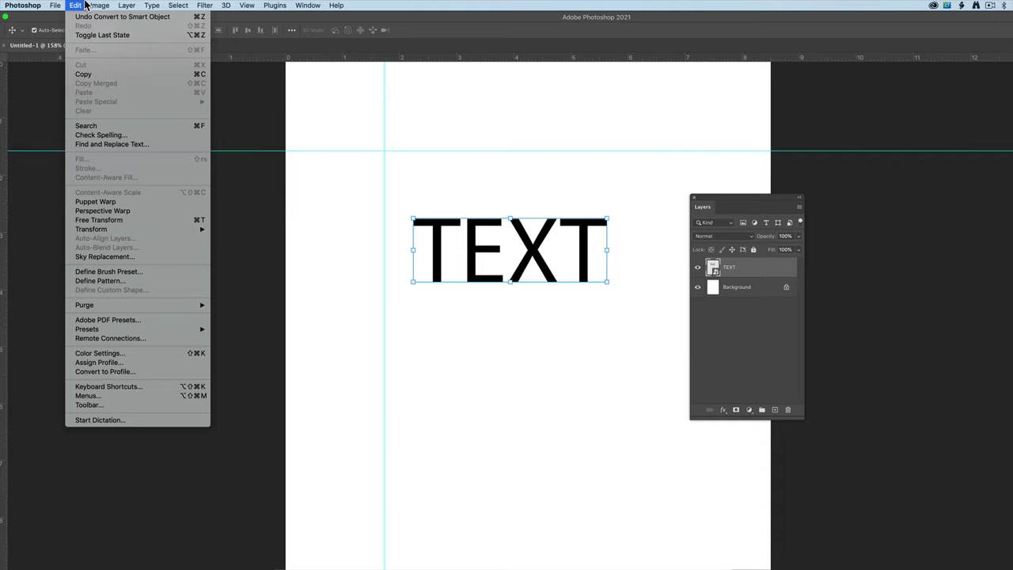
pyautogui.moveTo(107, 231)
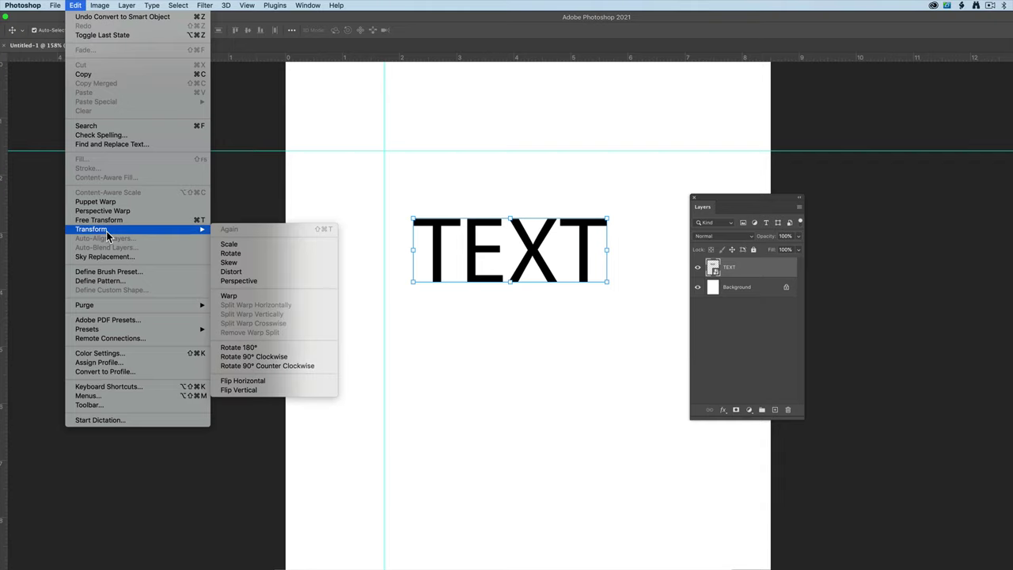
pyautogui.click(235, 272)
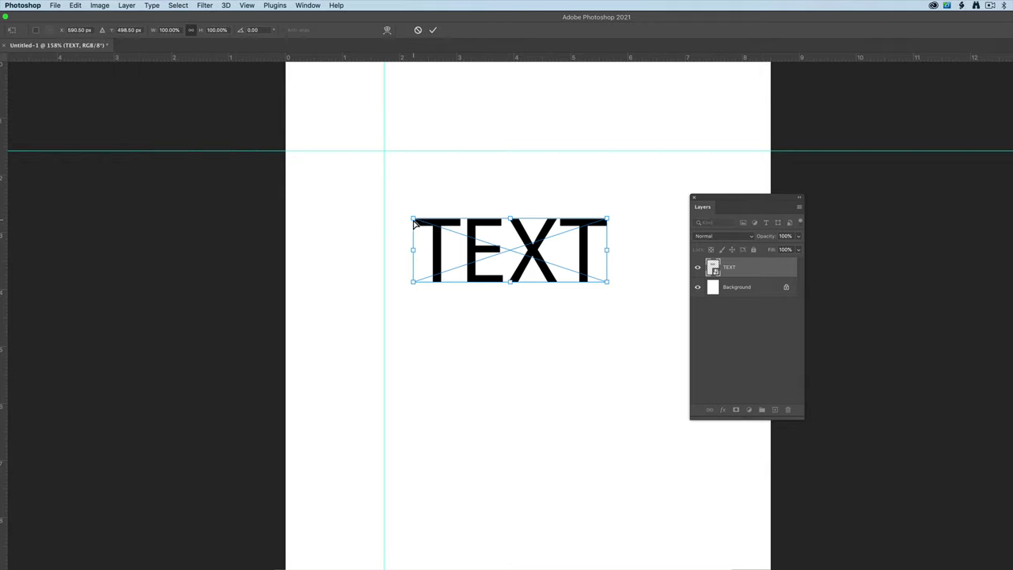
# Drag the corners so TEXT is tall on the left and tapers right, then commit.
pyautogui.moveTo(413, 220); pyautogui.dragTo(385, 156)
pyautogui.moveTo(414, 289); pyautogui.dragTo(381, 364)
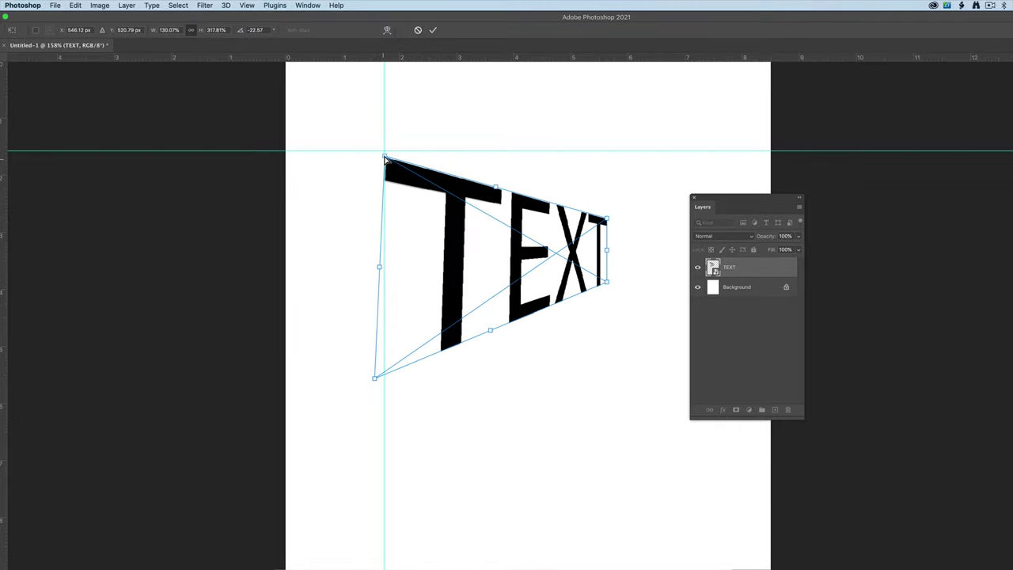
pyautogui.moveTo(385, 157)
pyautogui.mouseDown()
pyautogui.moveTo(357, 156)
pyautogui.moveTo(366, 150)
pyautogui.mouseUp()
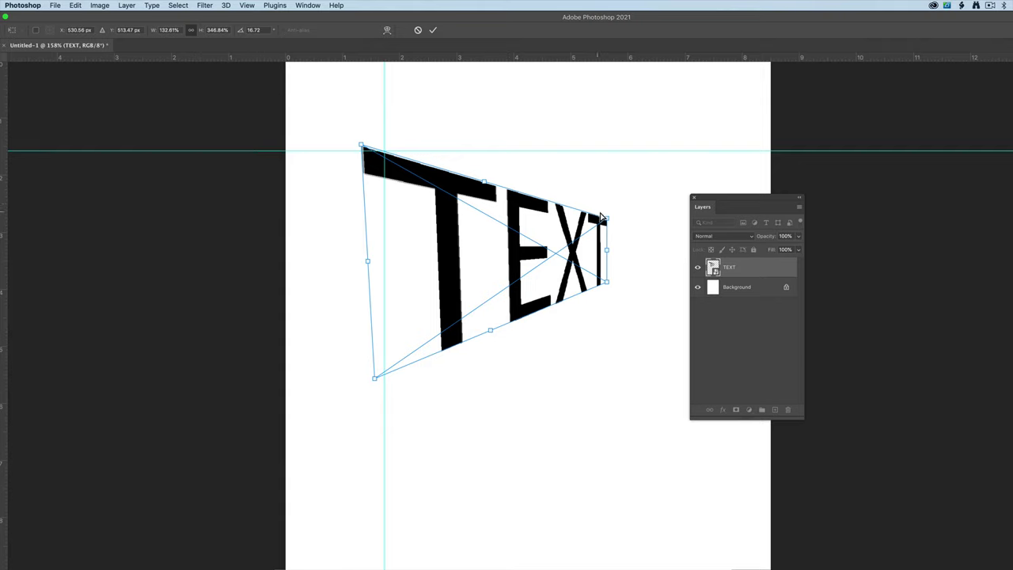
pyautogui.moveTo(606, 221); pyautogui.dragTo(600, 203)
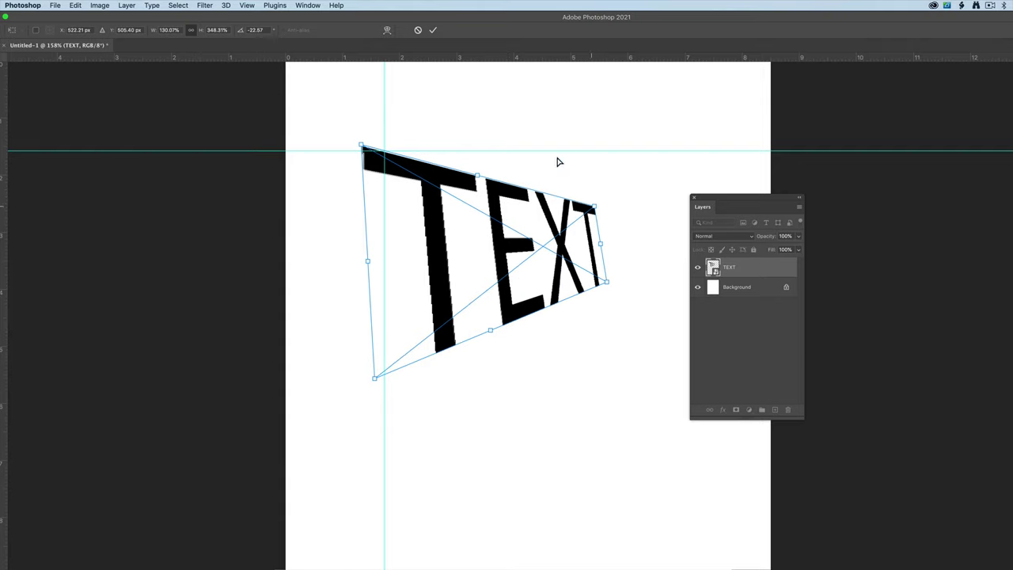
pyautogui.click(433, 30)
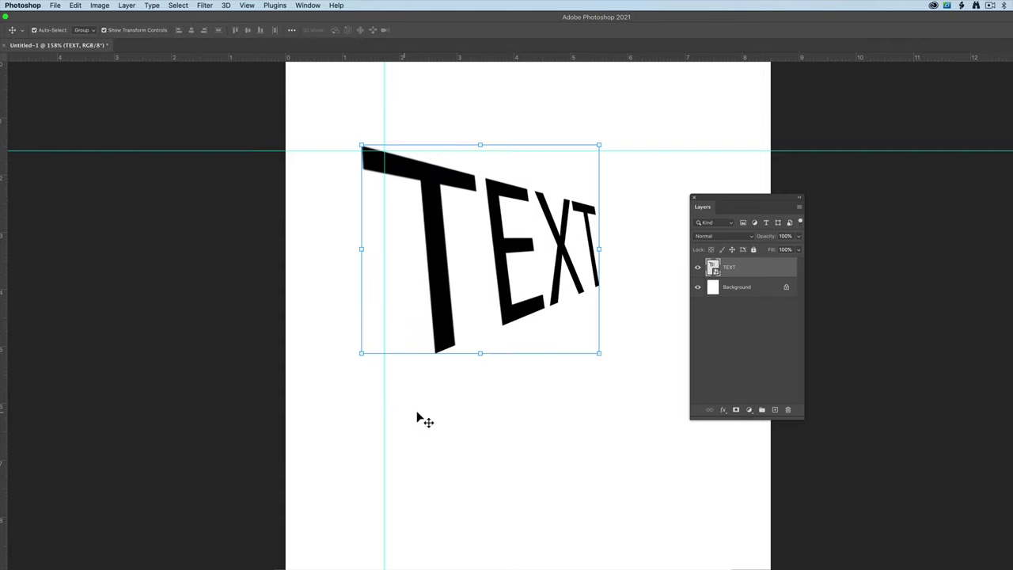
# Click the empty canvas to deselect the distorted TEXT layer.
pyautogui.click(538, 443)
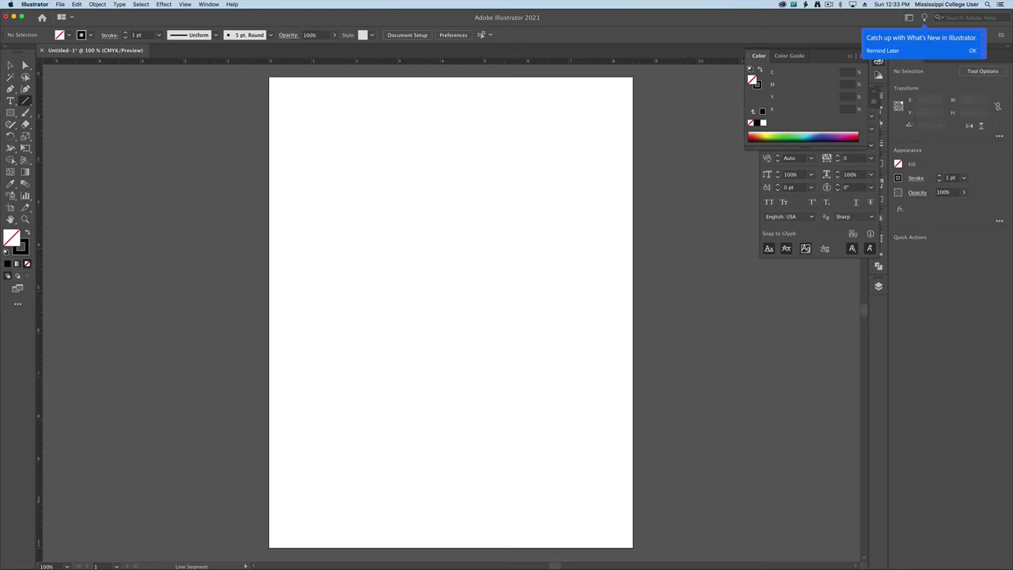
# Draw three parallel diagonal lines across the artboard with the Line Segment tool.
pyautogui.moveTo(306, 114)
pyautogui.mouseDown()
pyautogui.moveTo(407, 264)
pyautogui.moveTo(567, 430)
pyautogui.moveTo(564, 455)
pyautogui.mouseUp()
pyautogui.moveTo(401, 142); pyautogui.dragTo(530, 299)
pyautogui.moveTo(349, 262); pyautogui.dragTo(483, 414)
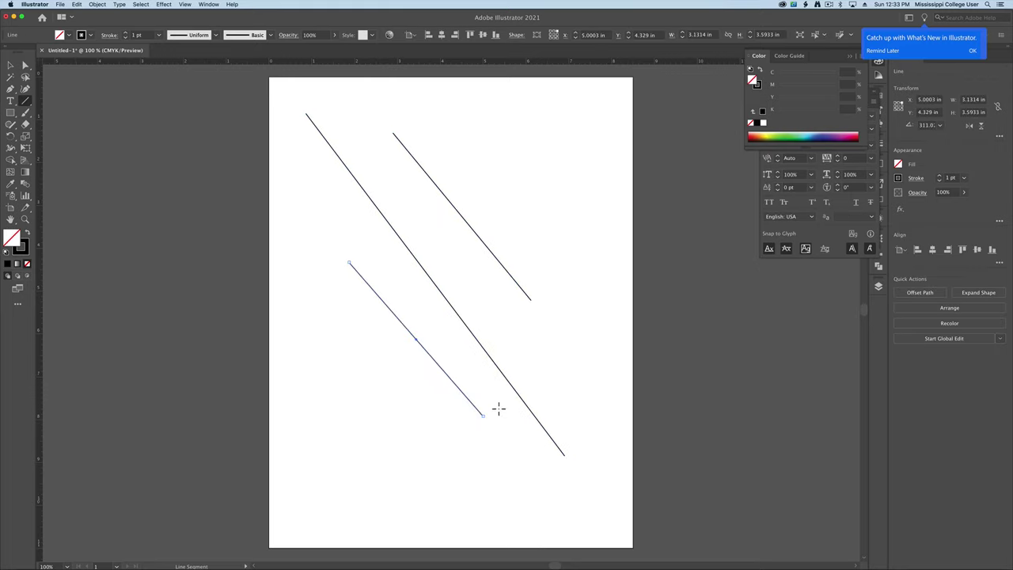
# Draw a seven-point zigzag path on the right with the Pen tool, then marquee-select all four paths.
pyautogui.click(10, 88)
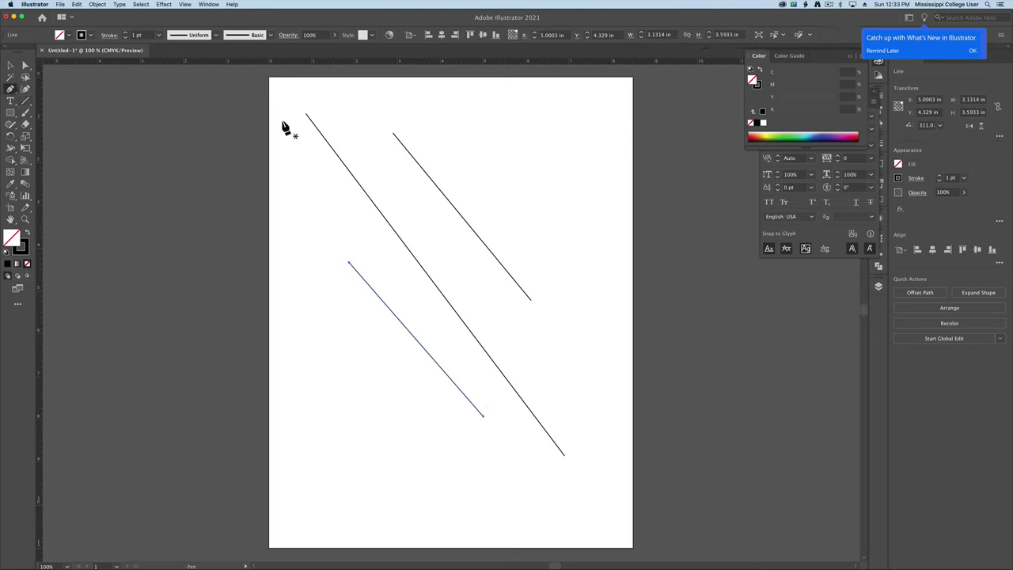
pyautogui.click(557, 136)
pyautogui.click(538, 175)
pyautogui.click(576, 214)
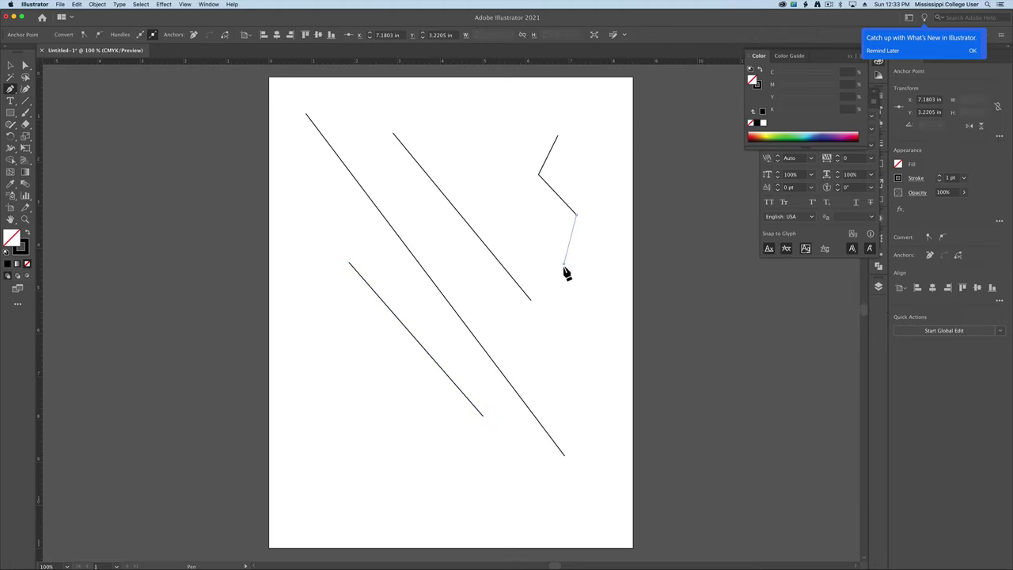
pyautogui.click(563, 263)
pyautogui.click(523, 327)
pyautogui.click(582, 373)
pyautogui.click(523, 444)
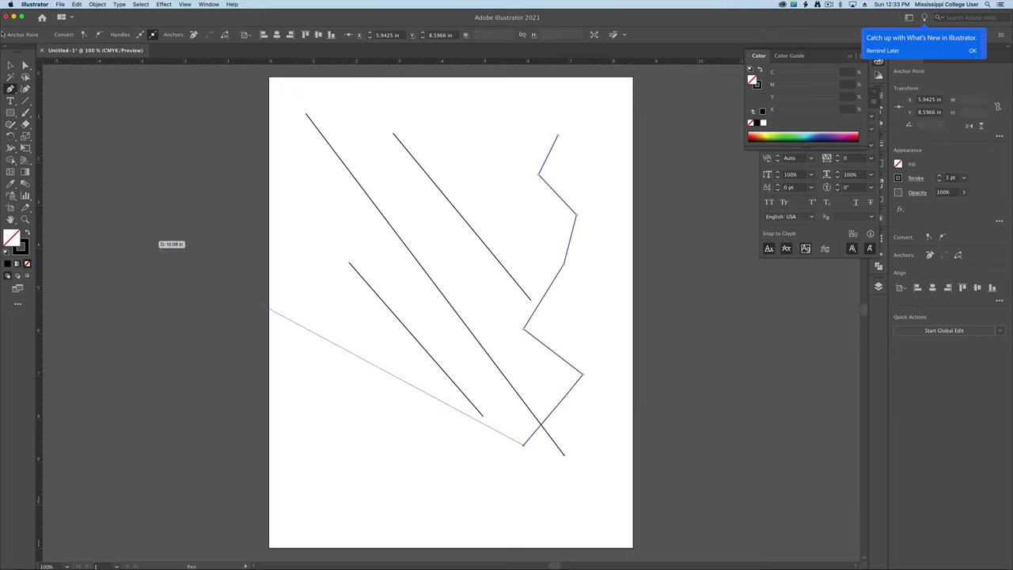
pyautogui.click(10, 64)
pyautogui.moveTo(309, 136); pyautogui.dragTo(642, 409)
# Convert the four selected paths into guides, then add one horizontal and one vertical ruler guide.
pyautogui.click(184, 4)
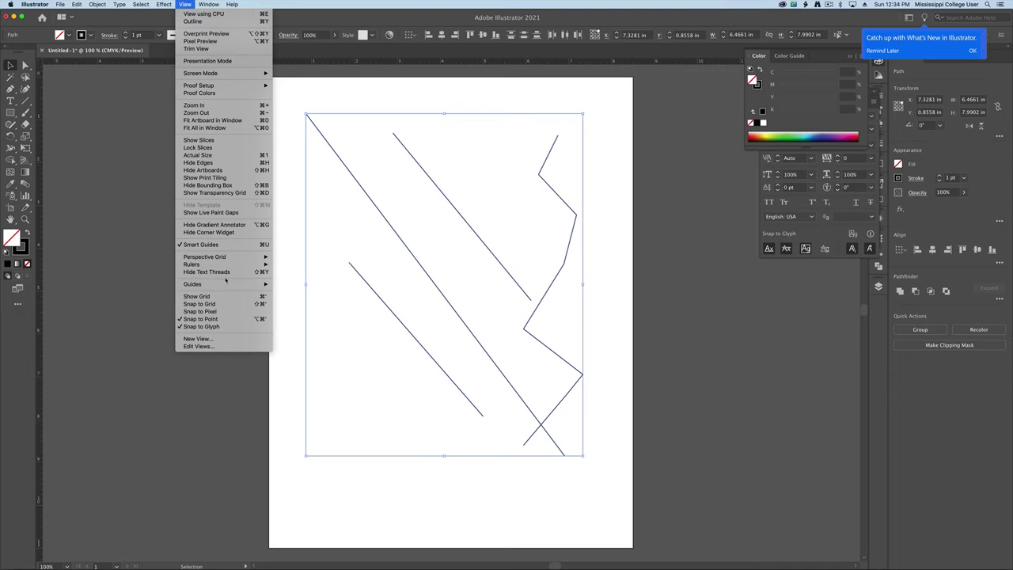
pyautogui.moveTo(226, 284)
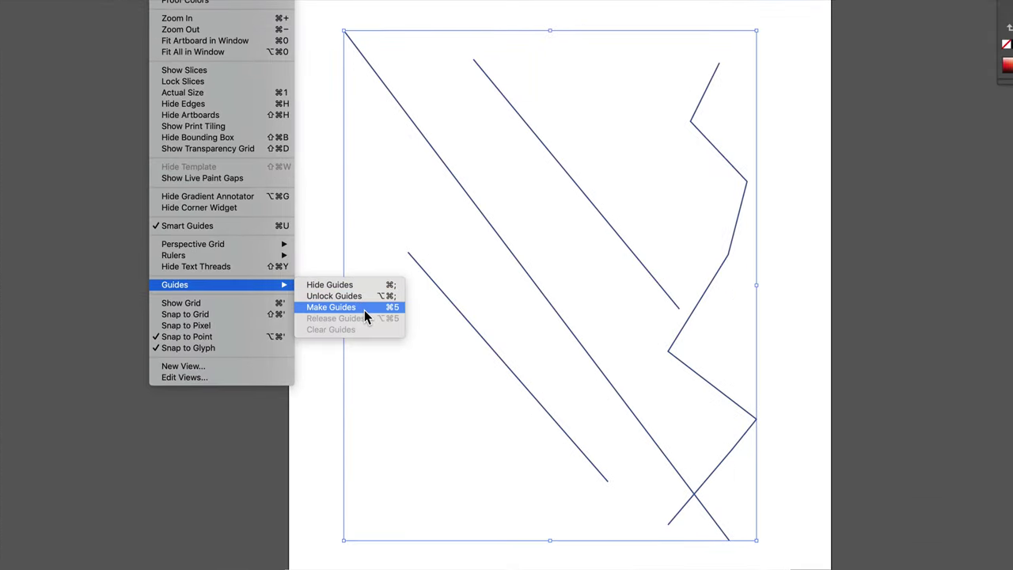
pyautogui.click(364, 307)
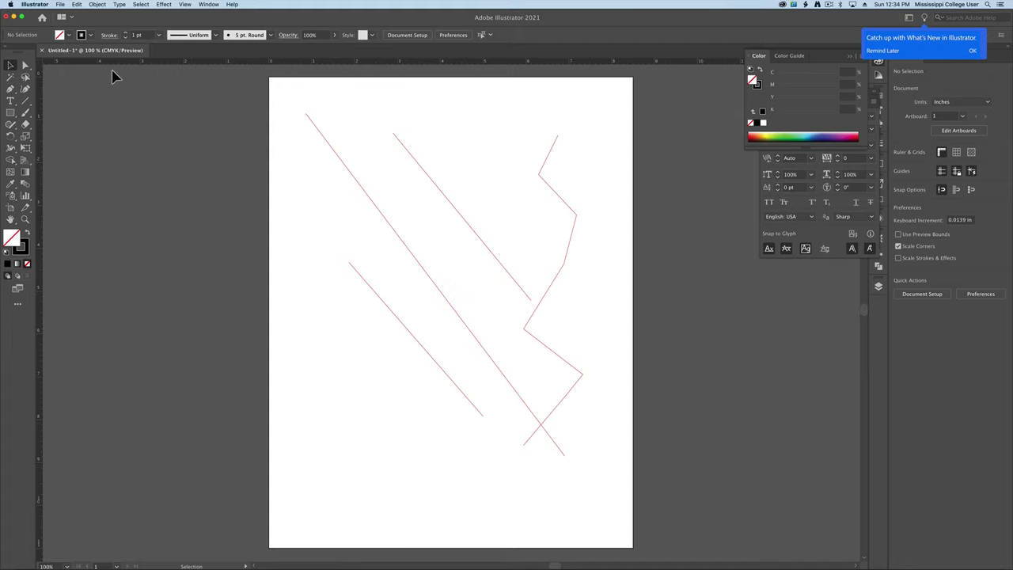
pyautogui.moveTo(122, 62); pyautogui.dragTo(151, 121)
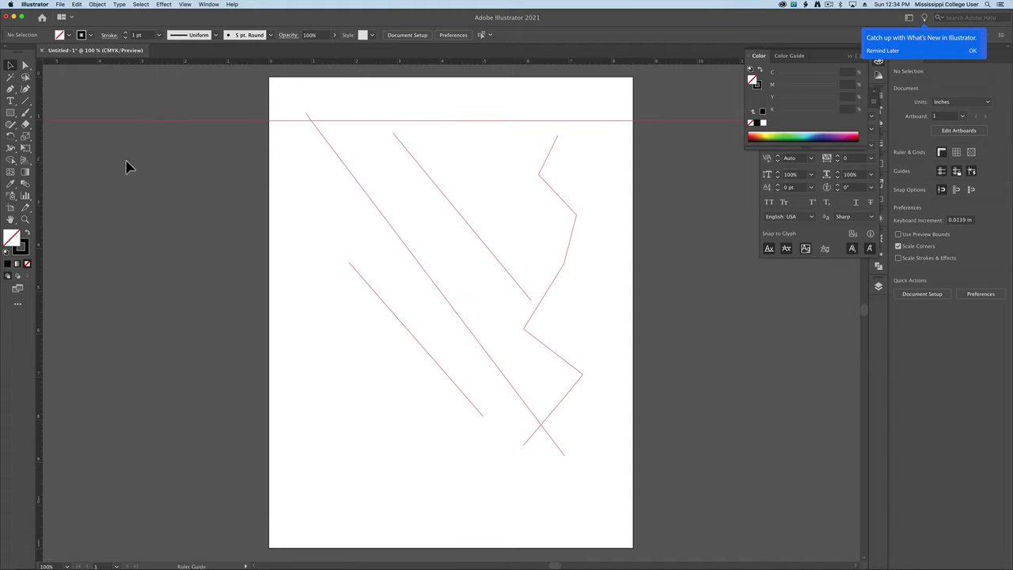
pyautogui.moveTo(421, 196); pyautogui.dragTo(404, 223)
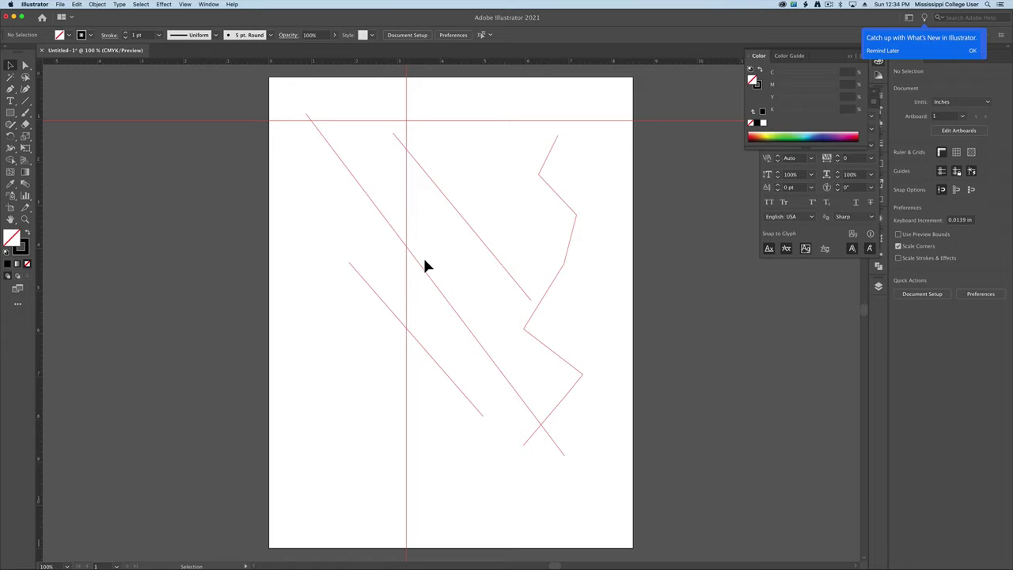
# Clear every guide, including the four converted paths, from the artboard.
pyautogui.click(184, 4)
pyautogui.moveTo(253, 284)
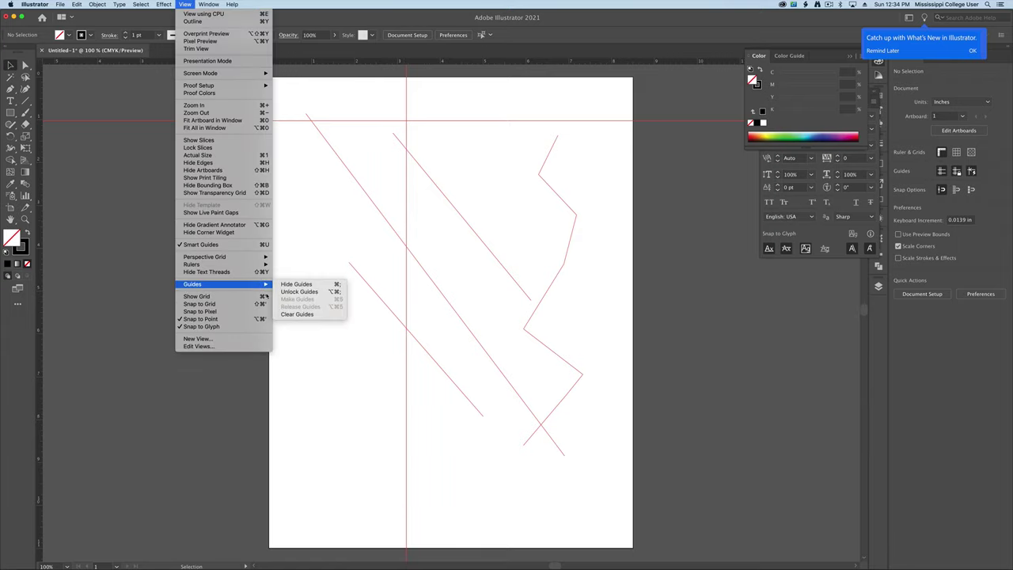
pyautogui.click(301, 314)
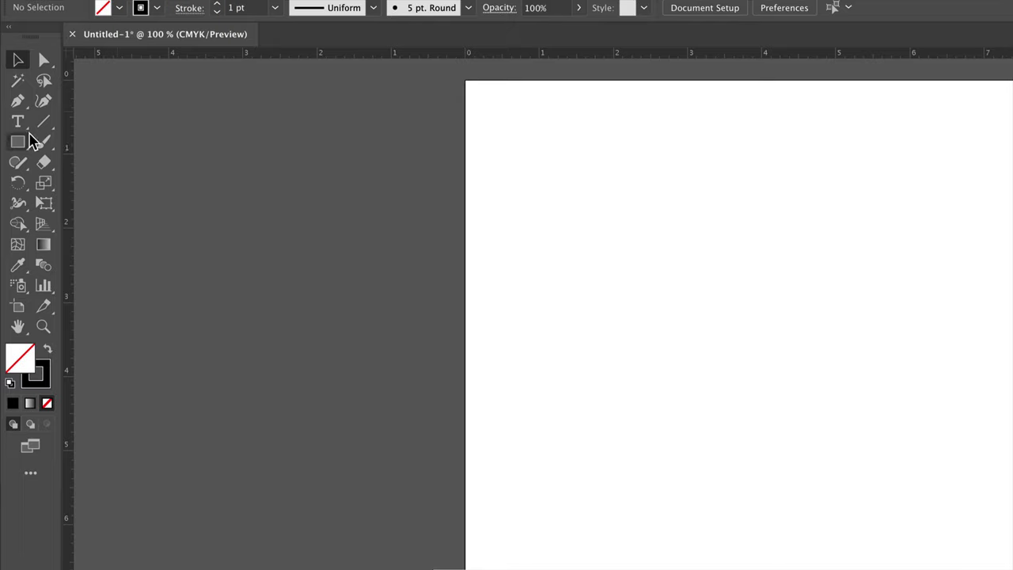
# Draw a large test polar grid, adjust its rings and dividers with the arrow keys, then delete it.
pyautogui.click(38, 126)
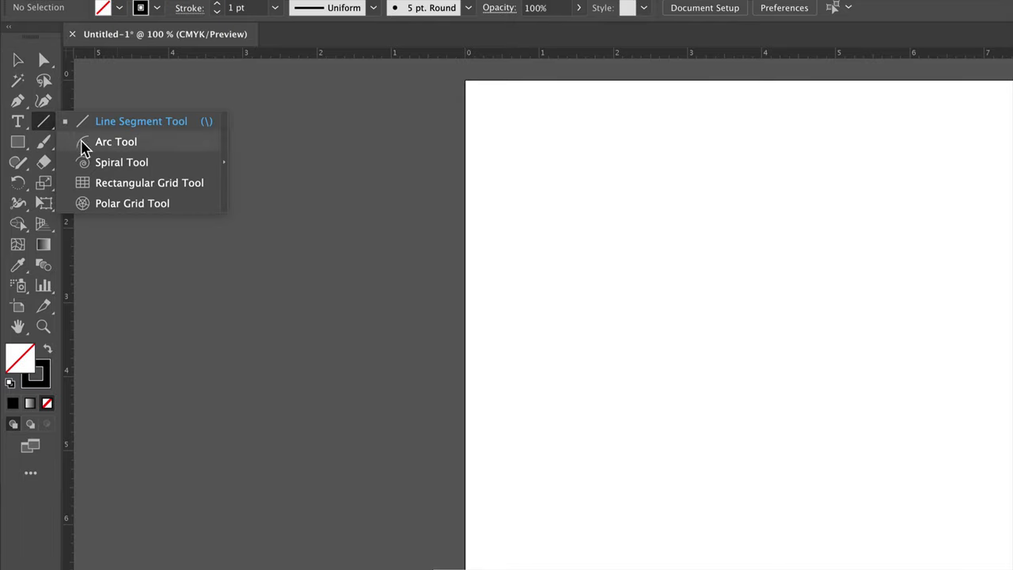
pyautogui.click(148, 207)
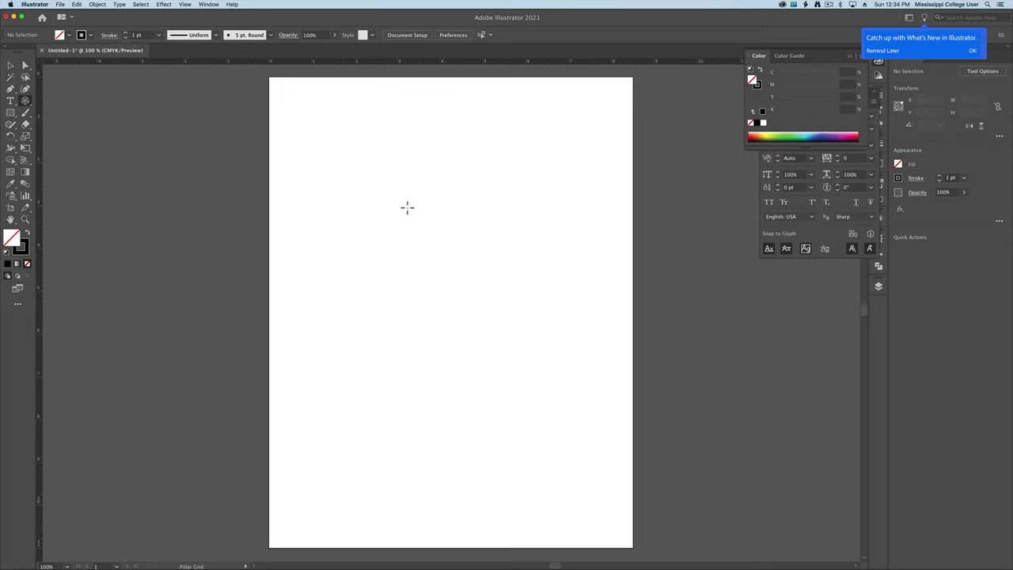
pyautogui.moveTo(406, 207); pyautogui.dragTo(559, 384)
pyautogui.press('Down')
pyautogui.press('Down')
pyautogui.press('Down')
pyautogui.press('Down')
pyautogui.press('Down')
pyautogui.press('Up')
pyautogui.press('Up')
pyautogui.press('Up')
pyautogui.press('Up')
pyautogui.press('Down')
pyautogui.press('Down')
pyautogui.press('Down')
pyautogui.press('Down')
pyautogui.press('Right')
pyautogui.press('Right')
pyautogui.press('Right')
pyautogui.press('Right')
pyautogui.press('Right')
pyautogui.press('Right')
pyautogui.press('Right')
pyautogui.press('Right')
pyautogui.press('Right')
pyautogui.press('Right')
pyautogui.press('Right')
pyautogui.press('Up')
pyautogui.press('Up')
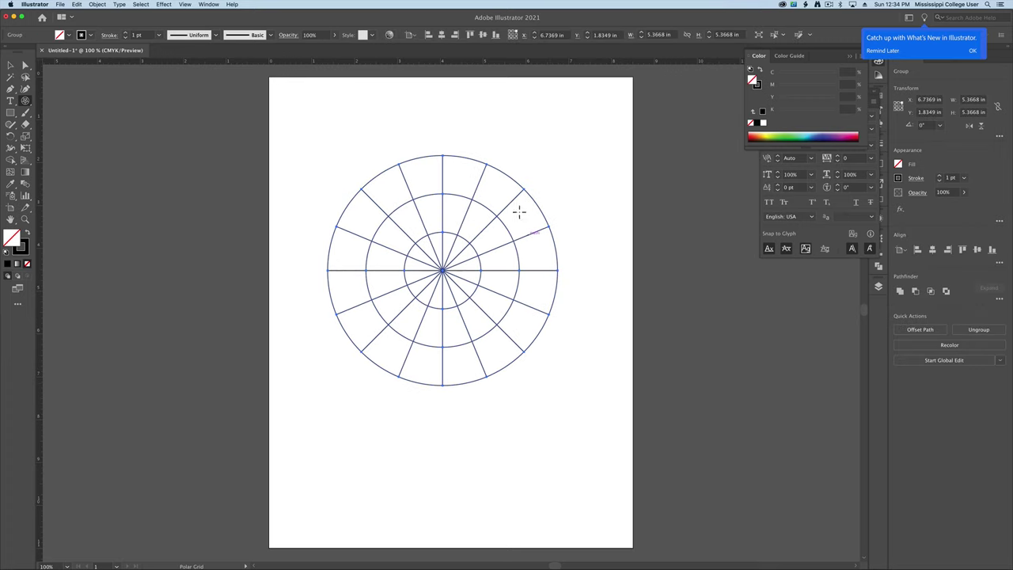
pyautogui.click(9, 64)
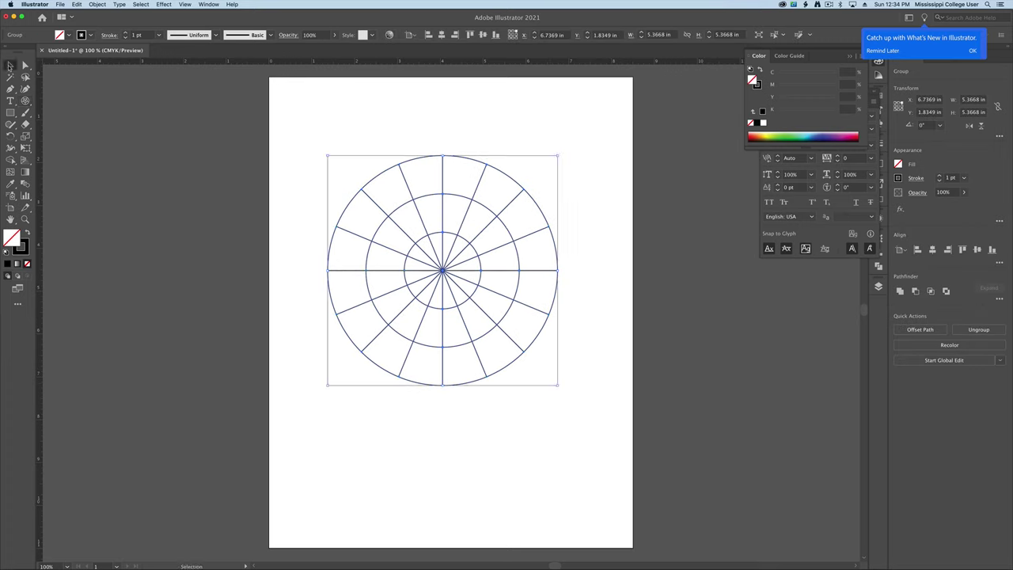
pyautogui.press('Delete')
# Draw a spiral on the artboard with the Spiral Tool, then delete it.
pyautogui.click(25, 101)
pyautogui.moveTo(26, 100); pyautogui.dragTo(67, 124)
pyautogui.moveTo(398, 199); pyautogui.dragTo(494, 322)
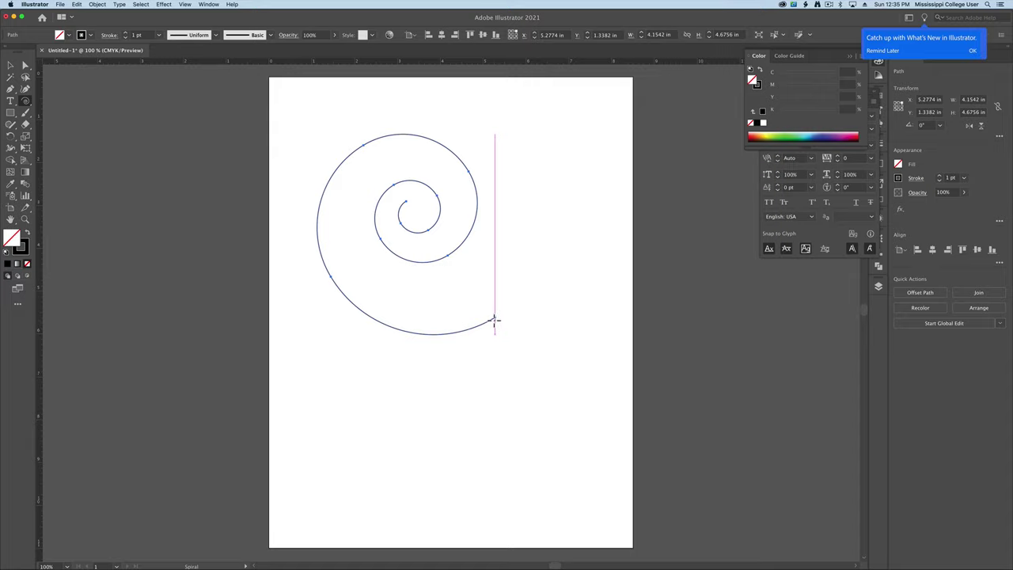
pyautogui.press('Delete')
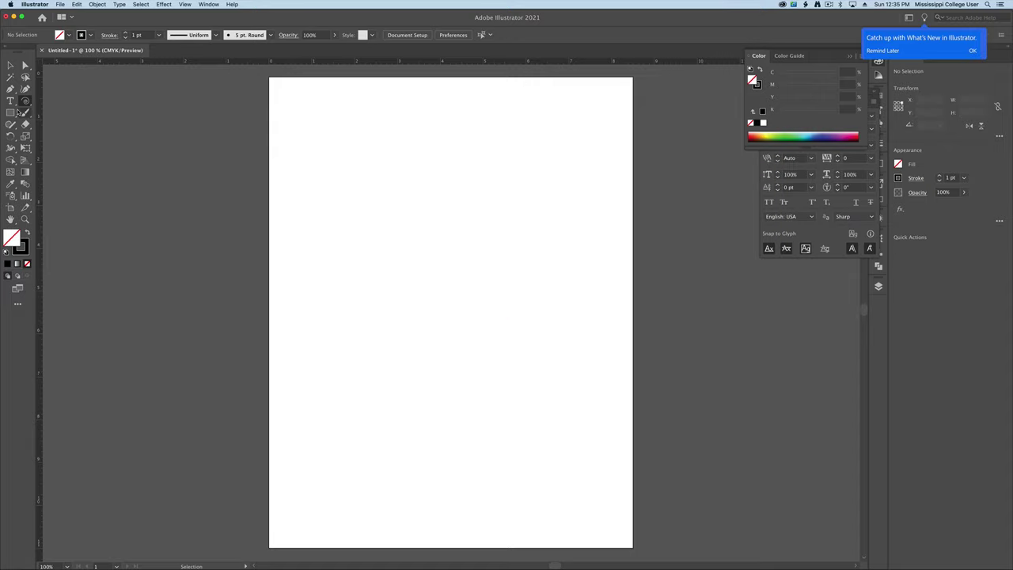
# Draw six straight lines radiating rightward from a common area on the left.
pyautogui.moveTo(25, 100); pyautogui.dragTo(63, 101)
pyautogui.moveTo(367, 318); pyautogui.dragTo(403, 109)
pyautogui.moveTo(378, 316); pyautogui.dragTo(490, 132)
pyautogui.moveTo(387, 366); pyautogui.dragTo(600, 170)
pyautogui.moveTo(395, 402); pyautogui.dragTo(571, 378)
pyautogui.moveTo(387, 426); pyautogui.dragTo(570, 526)
pyautogui.moveTo(371, 461); pyautogui.dragTo(436, 541)
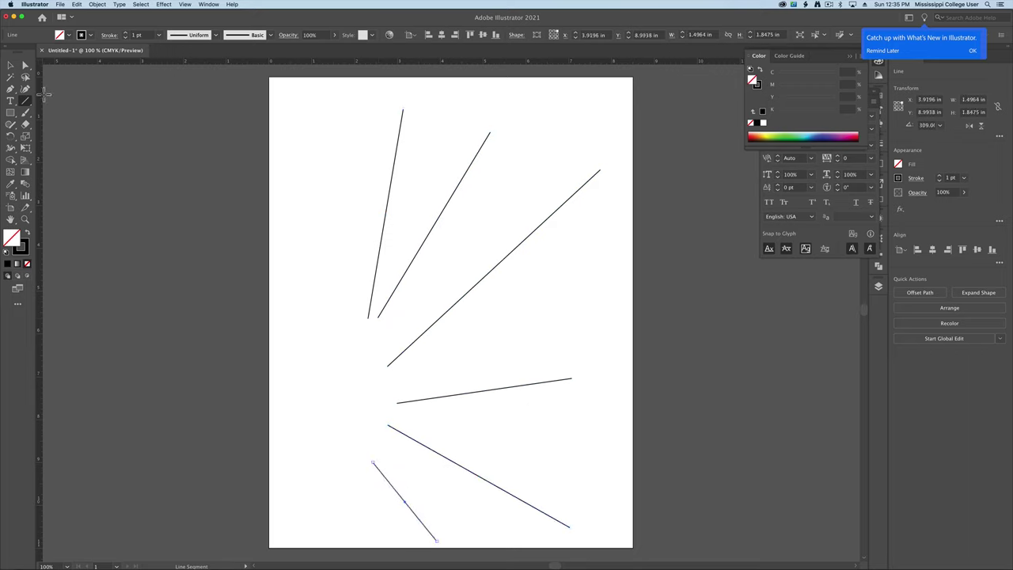
# Select the six lines and convert them into guides, then select all the guides.
pyautogui.press('v')
pyautogui.moveTo(323, 278); pyautogui.dragTo(468, 493)
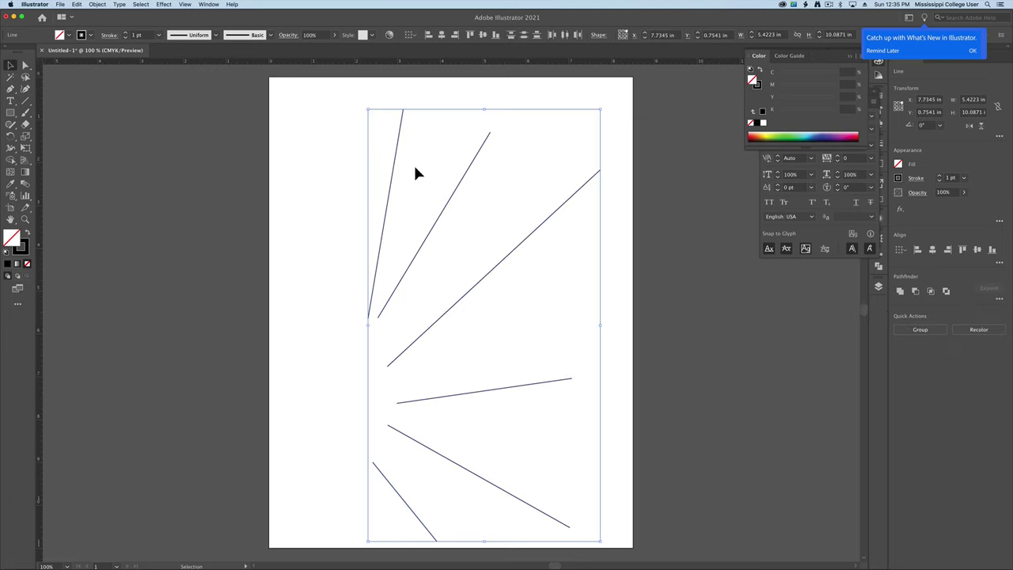
pyautogui.click(185, 4)
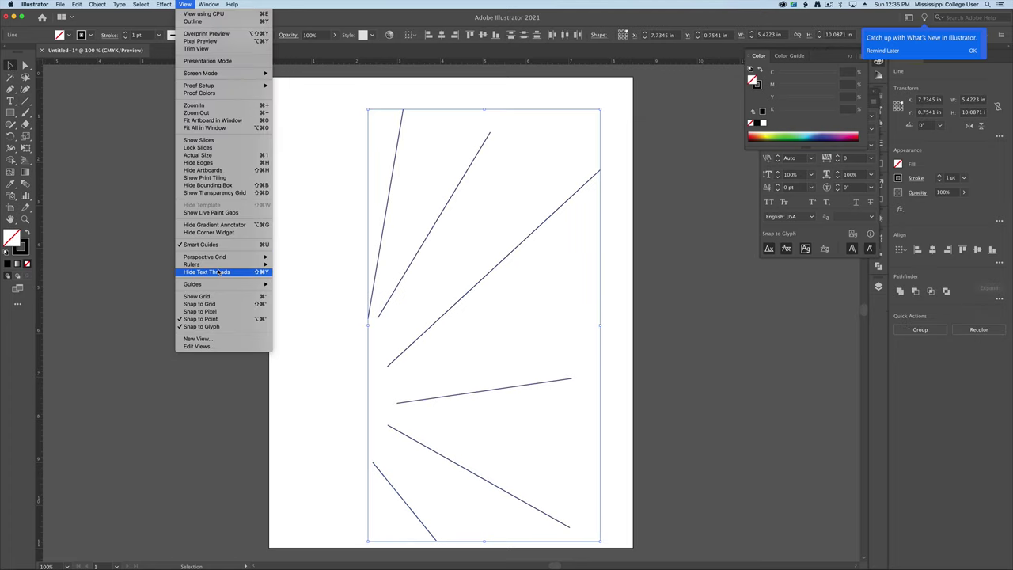
pyautogui.moveTo(212, 283)
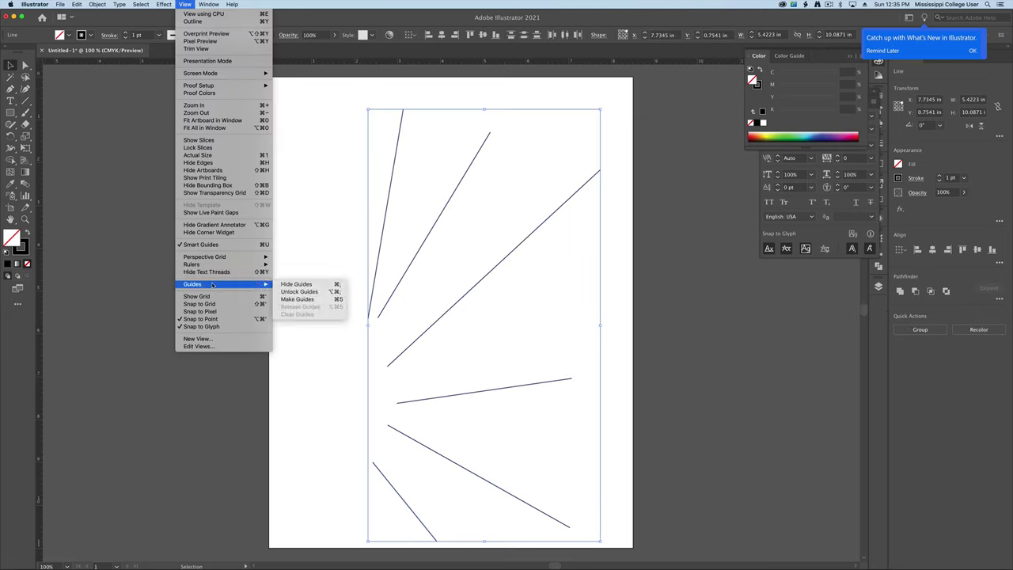
pyautogui.click(306, 300)
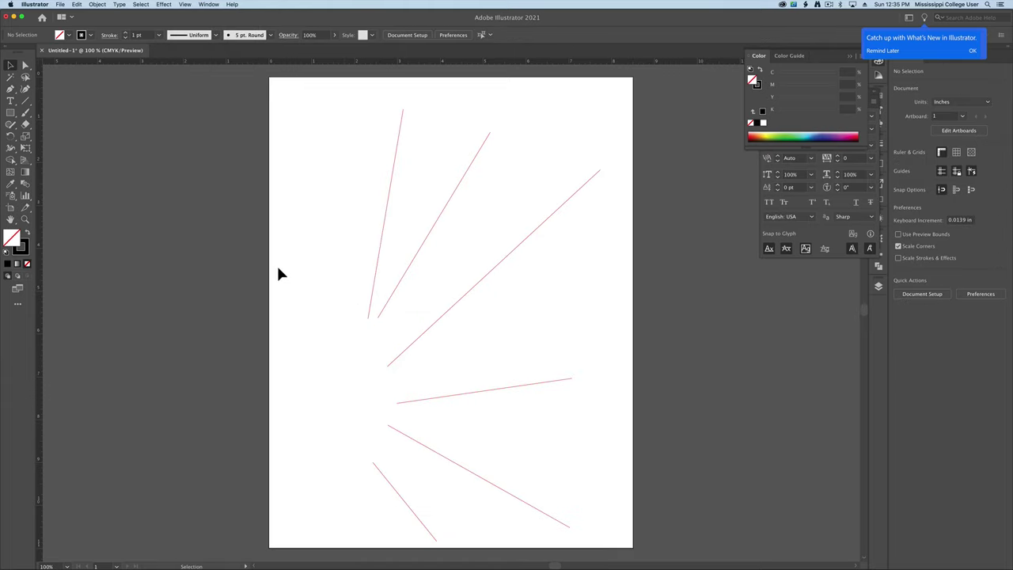
pyautogui.press('super+a')
# Delete the guides, then type the word TEXT and scale it up to about 182 pt.
pyautogui.press('Delete')
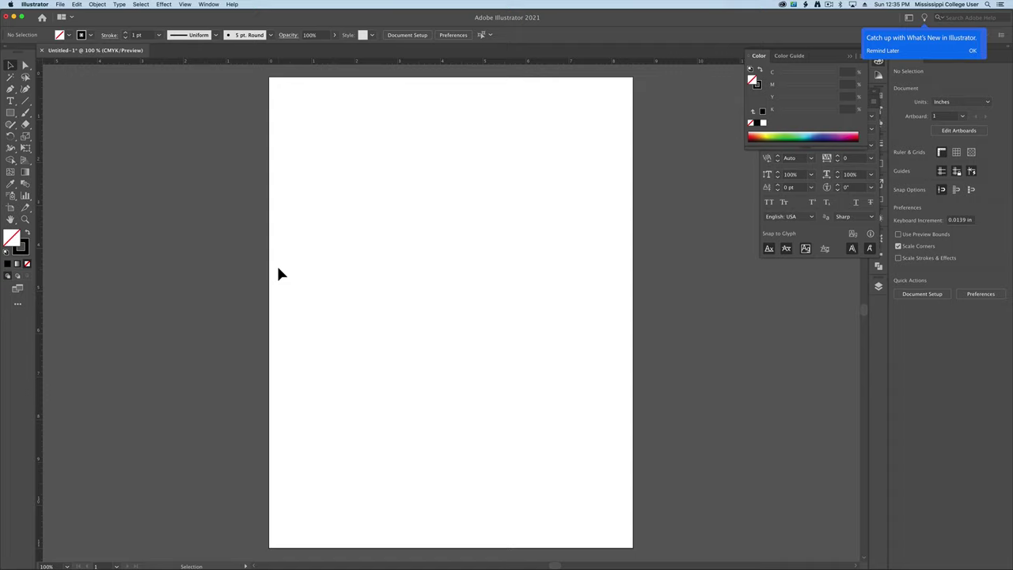
pyautogui.click(10, 100)
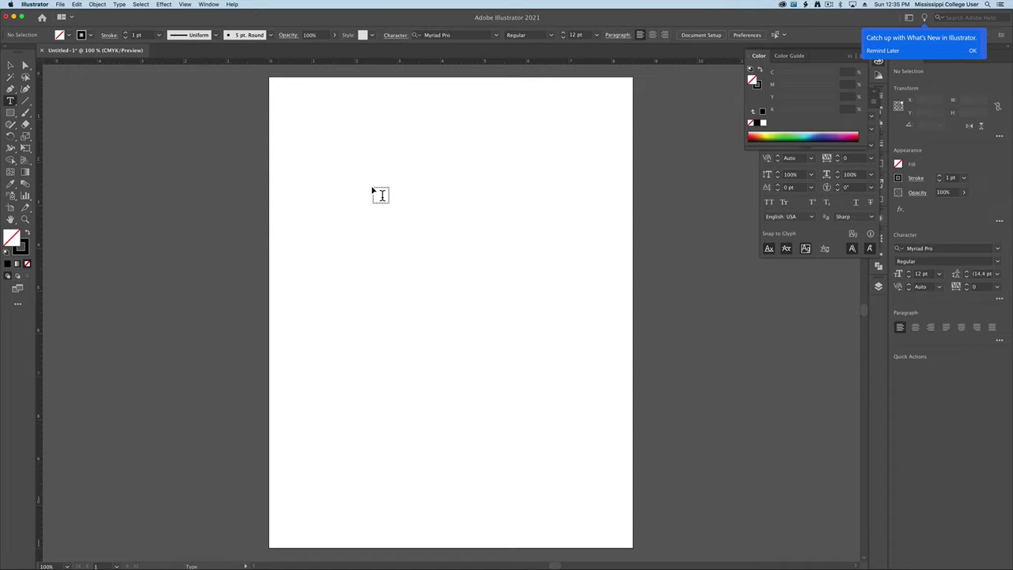
pyautogui.click(343, 195)
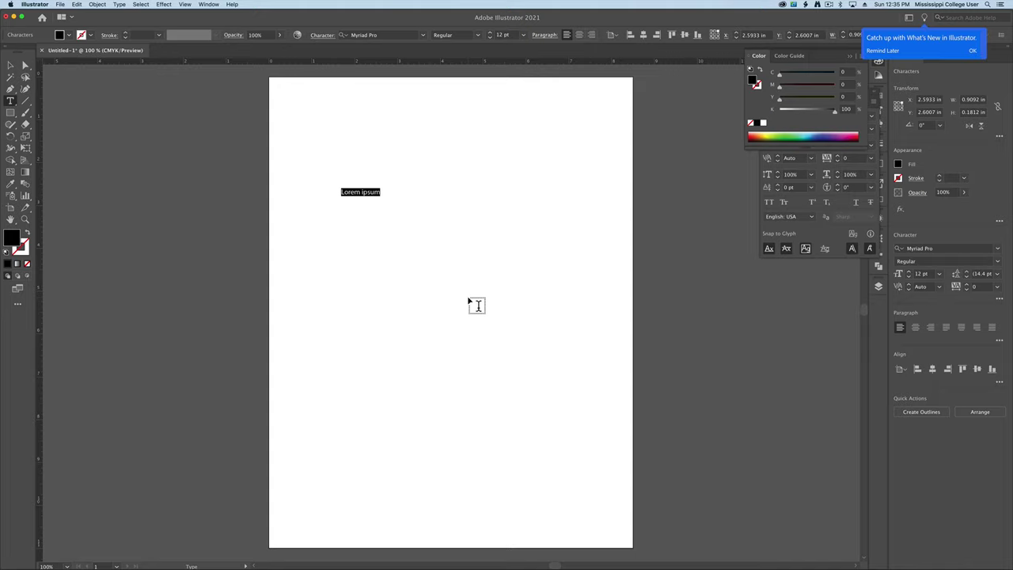
pyautogui.write('TEXT')
pyautogui.press('Escape')
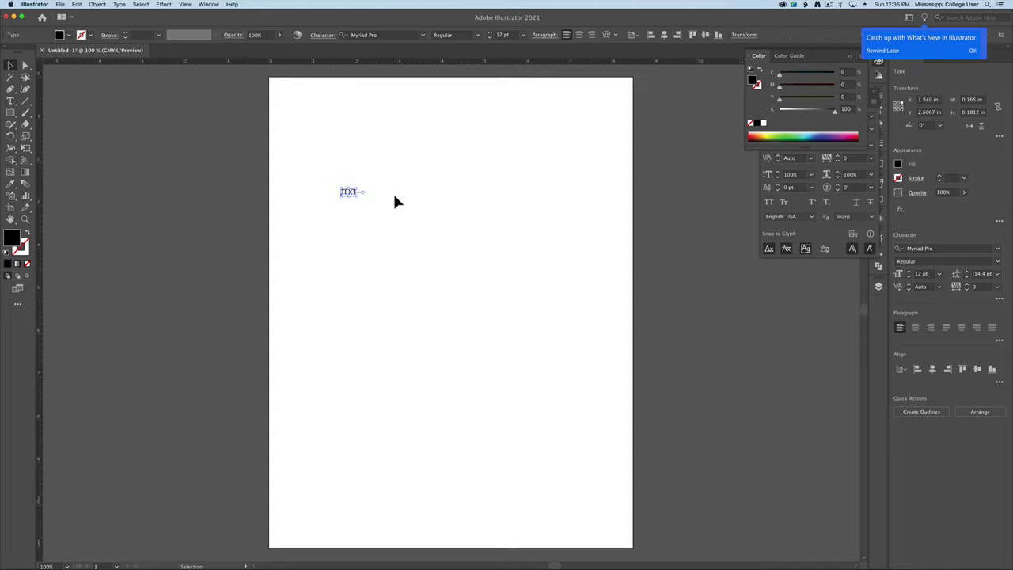
pyautogui.moveTo(356, 196); pyautogui.dragTo(552, 299)
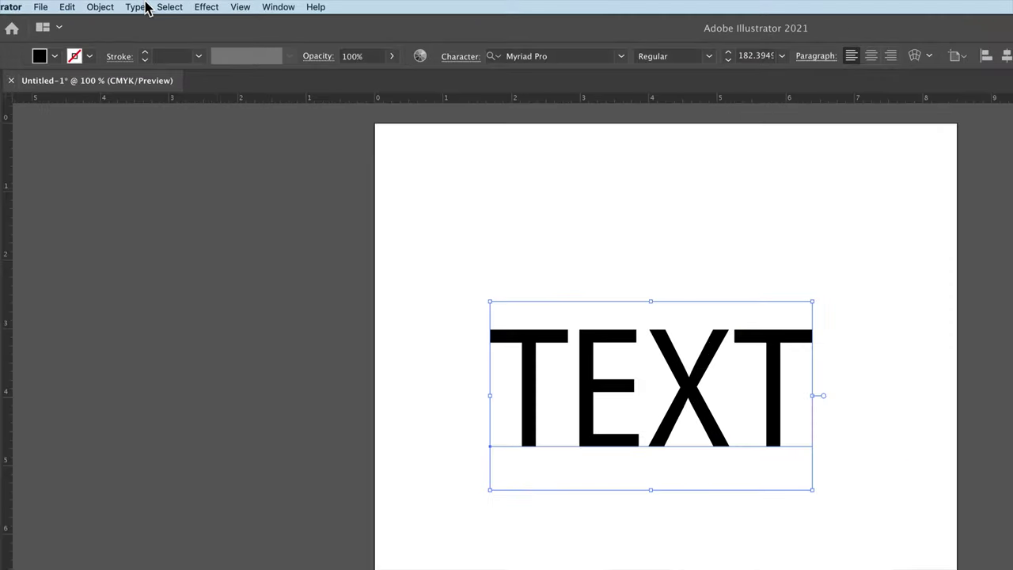
# Create outlines from TEXT and free-distort its corners so it's tall at left, tapering right.
pyautogui.click(120, 4)
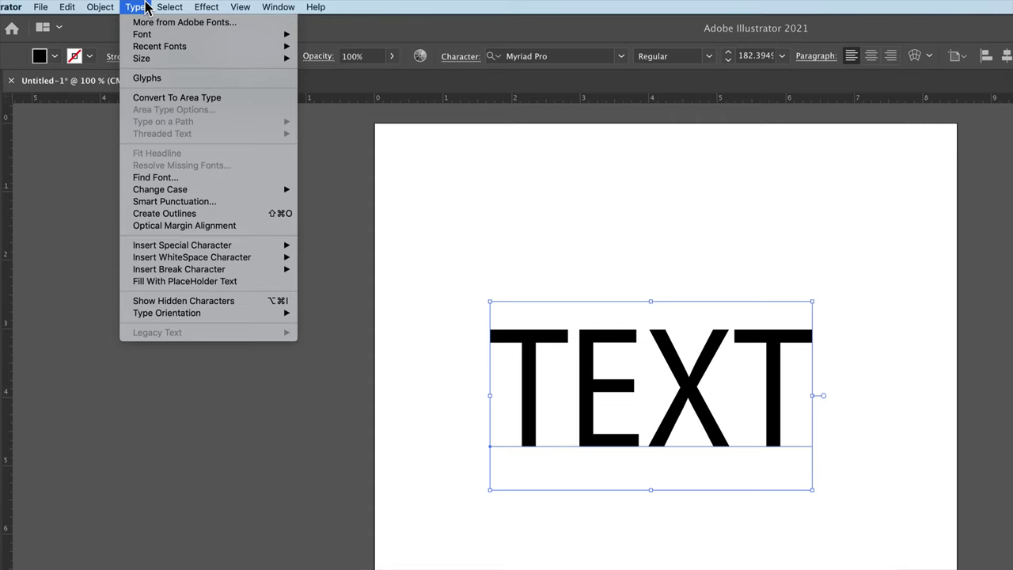
pyautogui.click(229, 215)
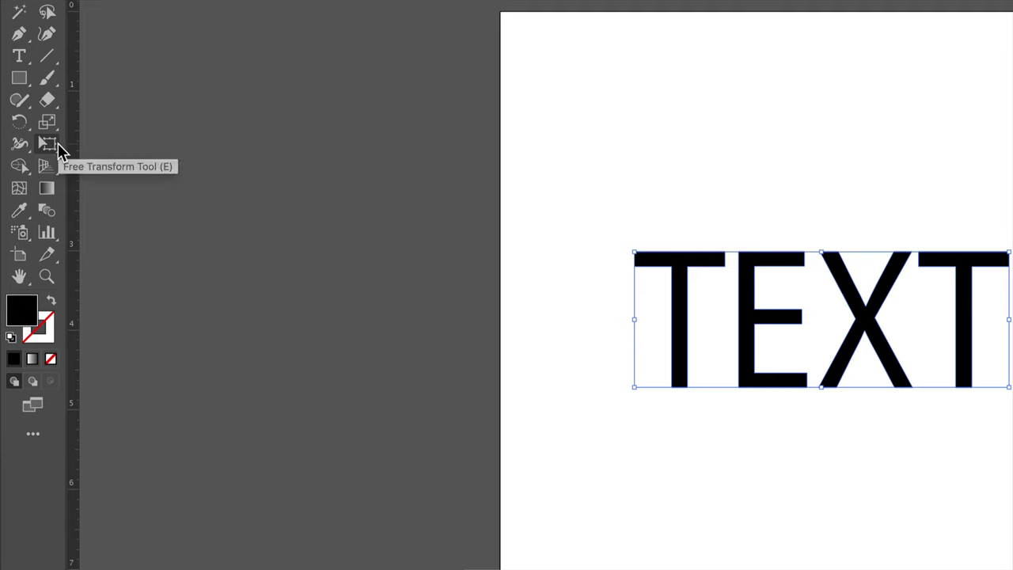
pyautogui.moveTo(47, 147); pyautogui.dragTo(47, 146)
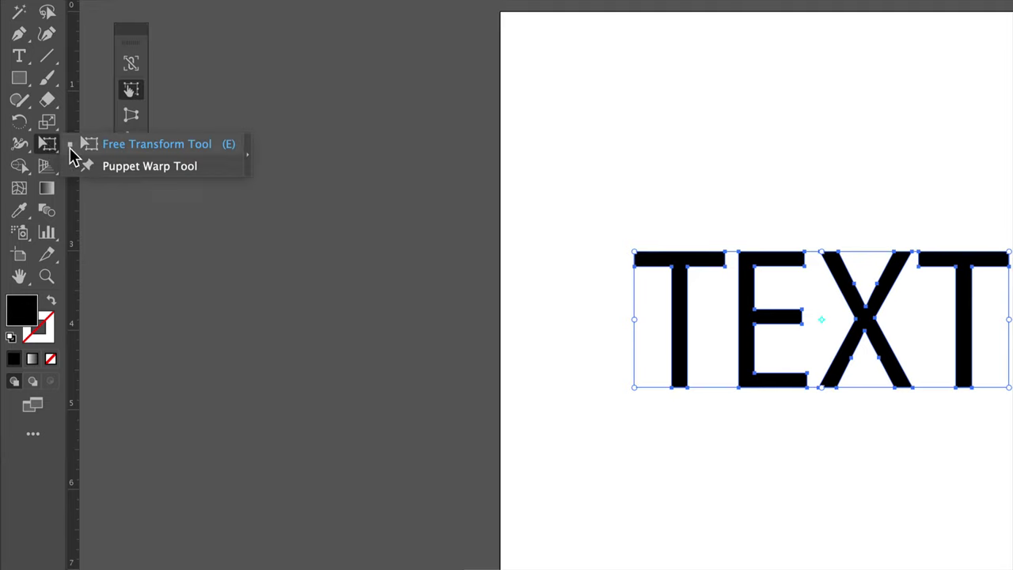
pyautogui.click(128, 144)
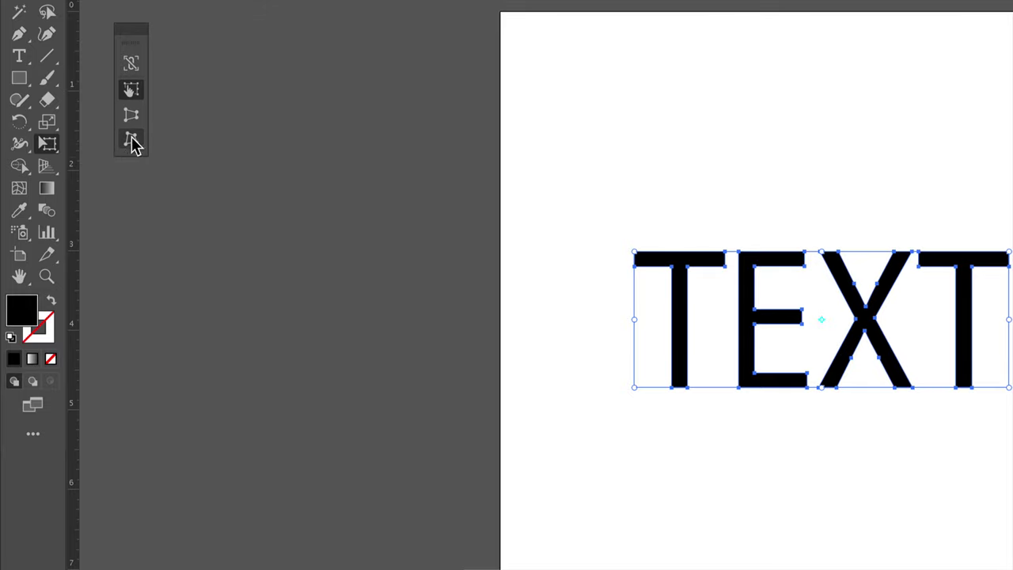
pyautogui.click(131, 142)
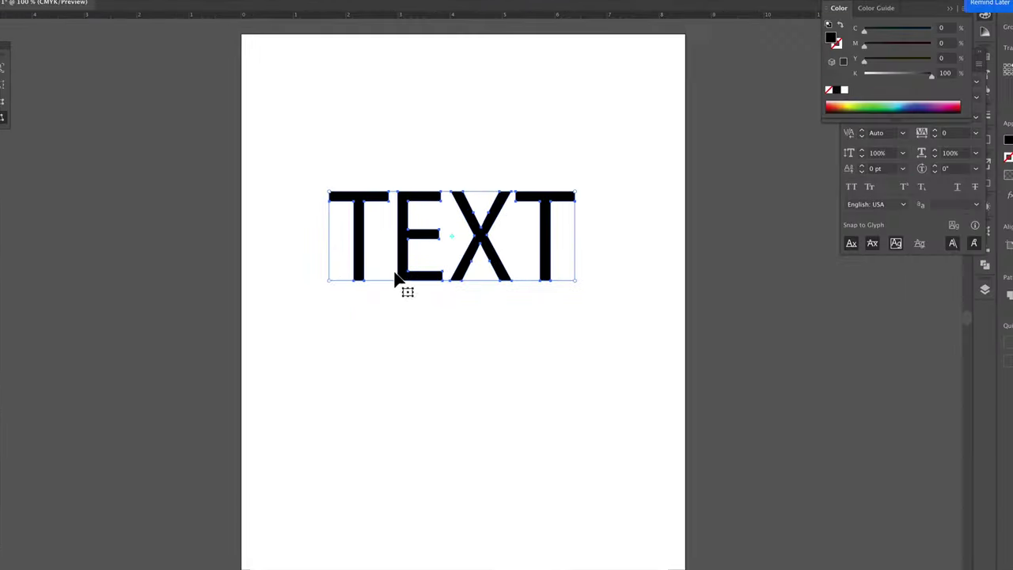
pyautogui.moveTo(331, 283); pyautogui.dragTo(318, 360)
pyautogui.moveTo(331, 195); pyautogui.dragTo(300, 140)
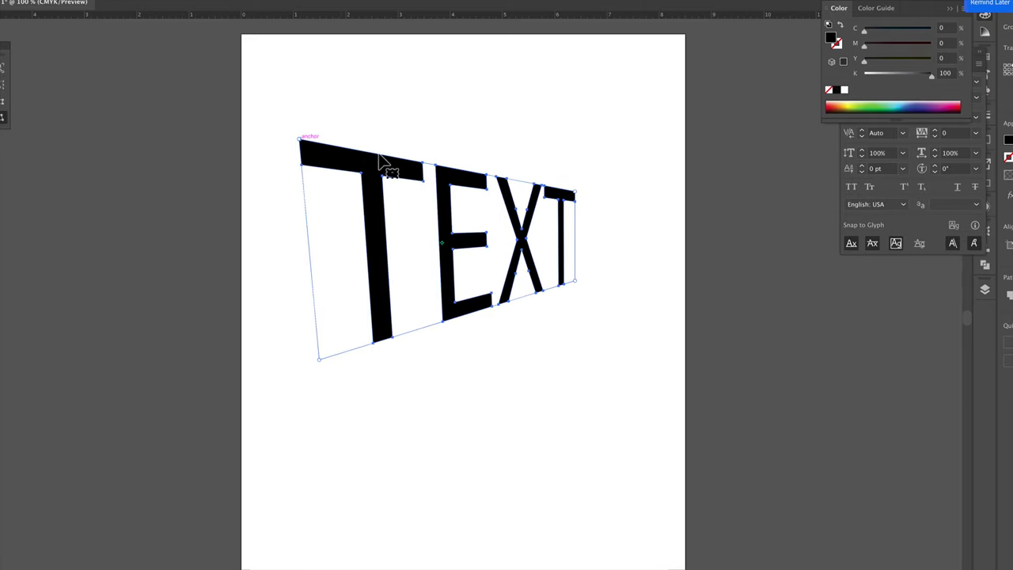
pyautogui.moveTo(576, 282)
pyautogui.mouseDown()
pyautogui.moveTo(575, 264)
pyautogui.moveTo(564, 291)
pyautogui.mouseUp()
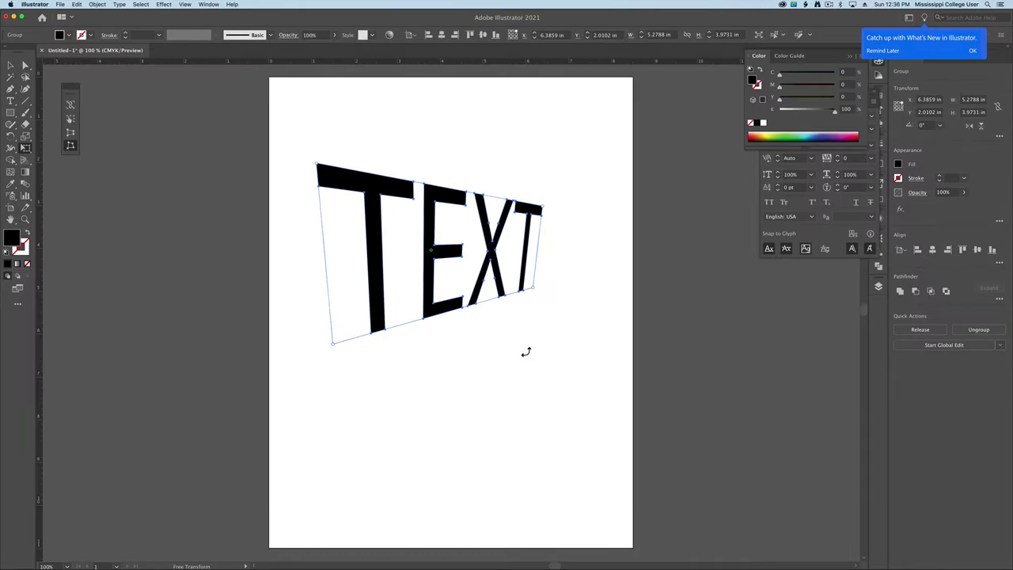
pyautogui.press('v')
pyautogui.click(261, 102)
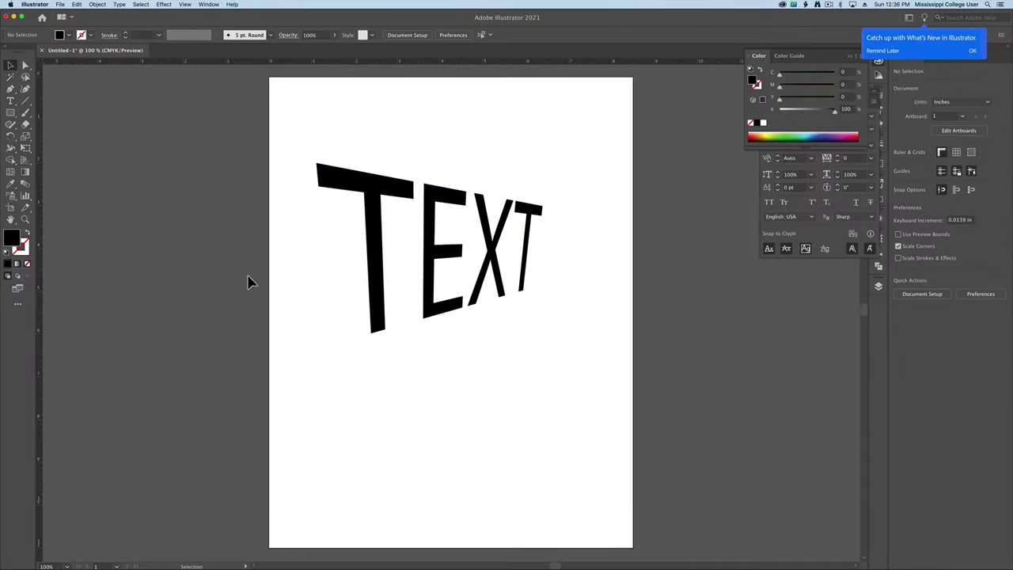